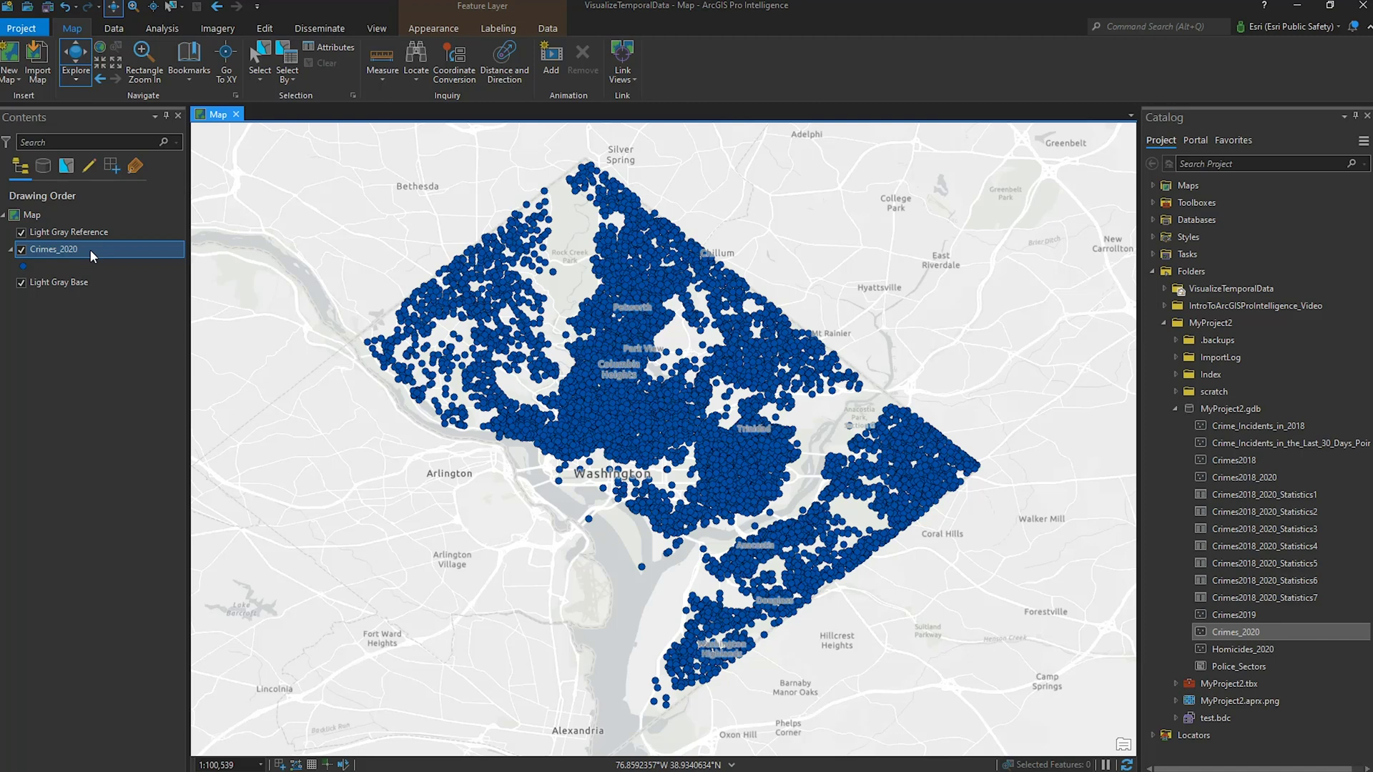
- Import symbology from Crimes_2020.lyrx so the Crimes_2020 points are coloured by WARD 1–8
{"action": "left_click", "coordinate": [443, 28]}
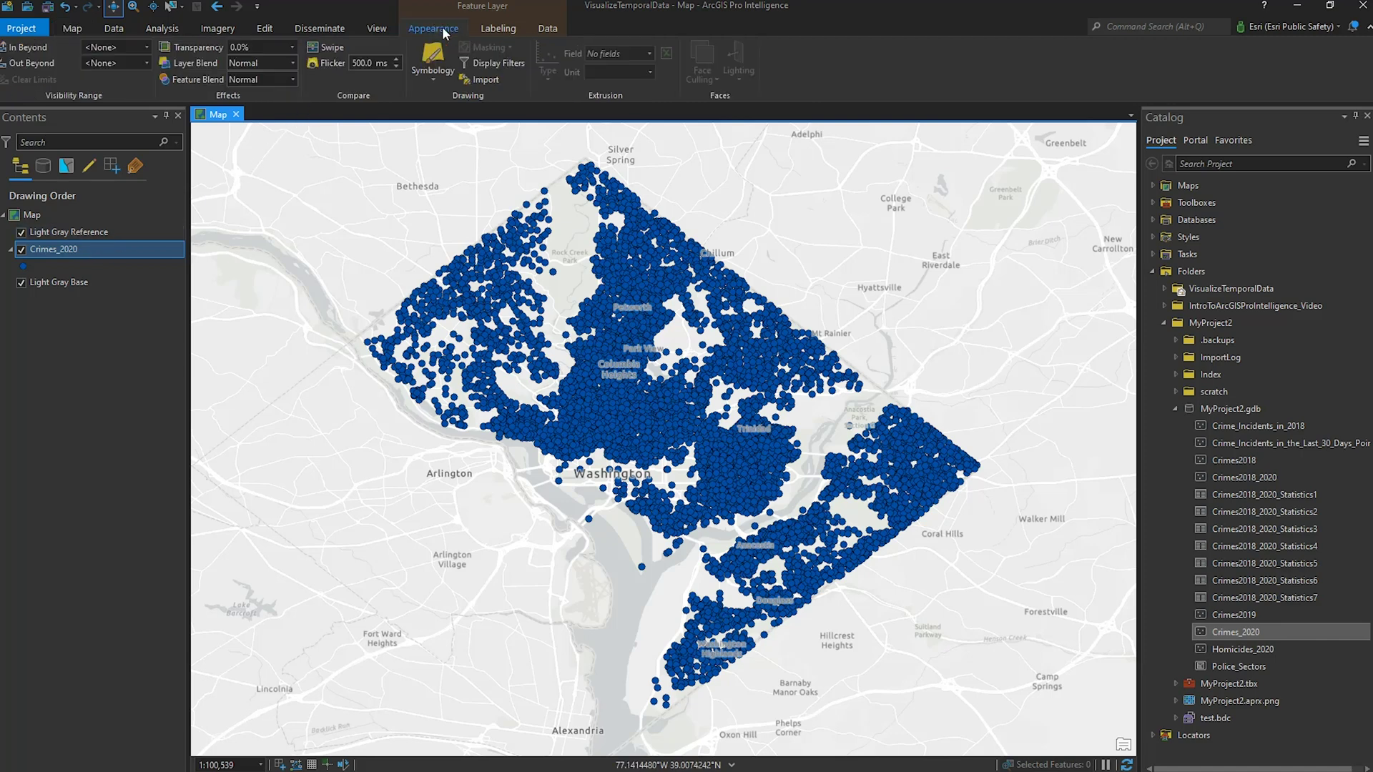
{"action": "left_click", "coordinate": [489, 83]}
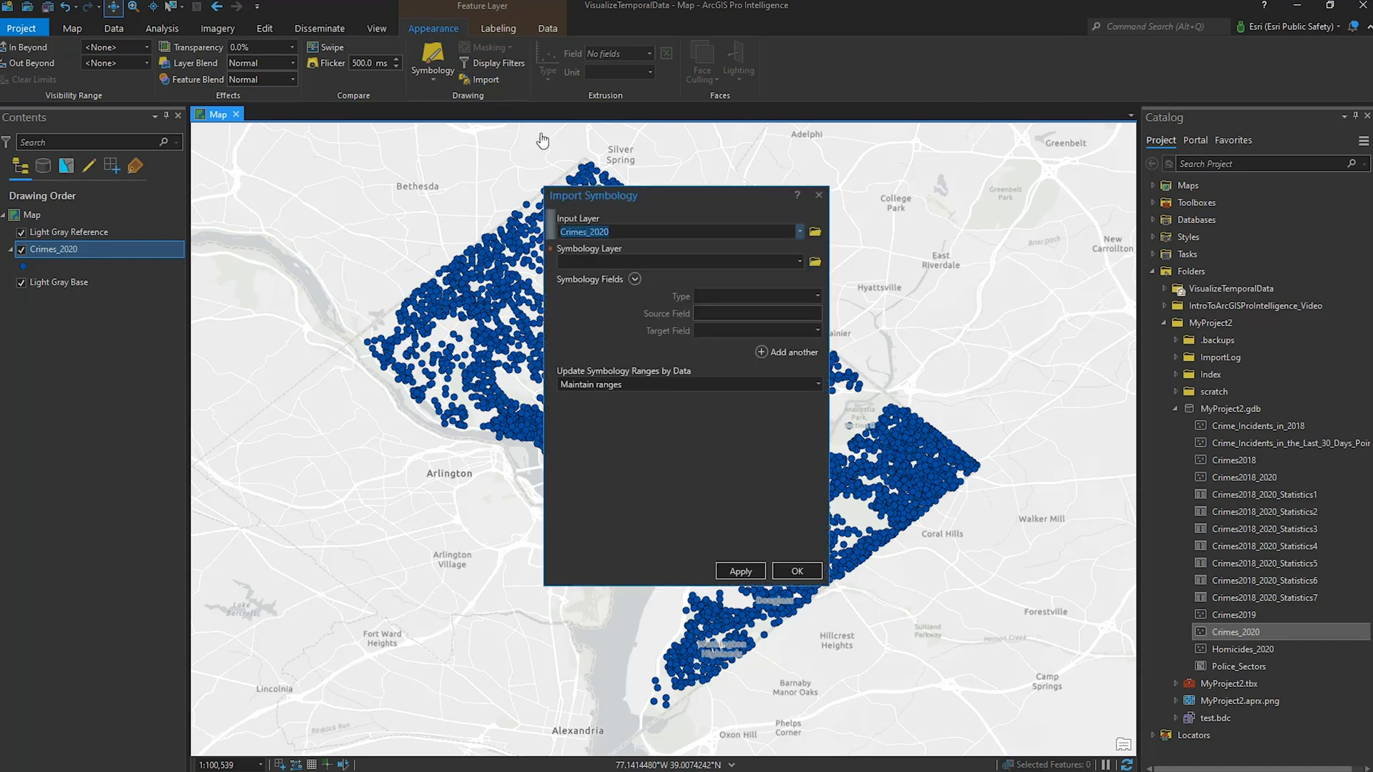
{"action": "left_click", "coordinate": [804, 264]}
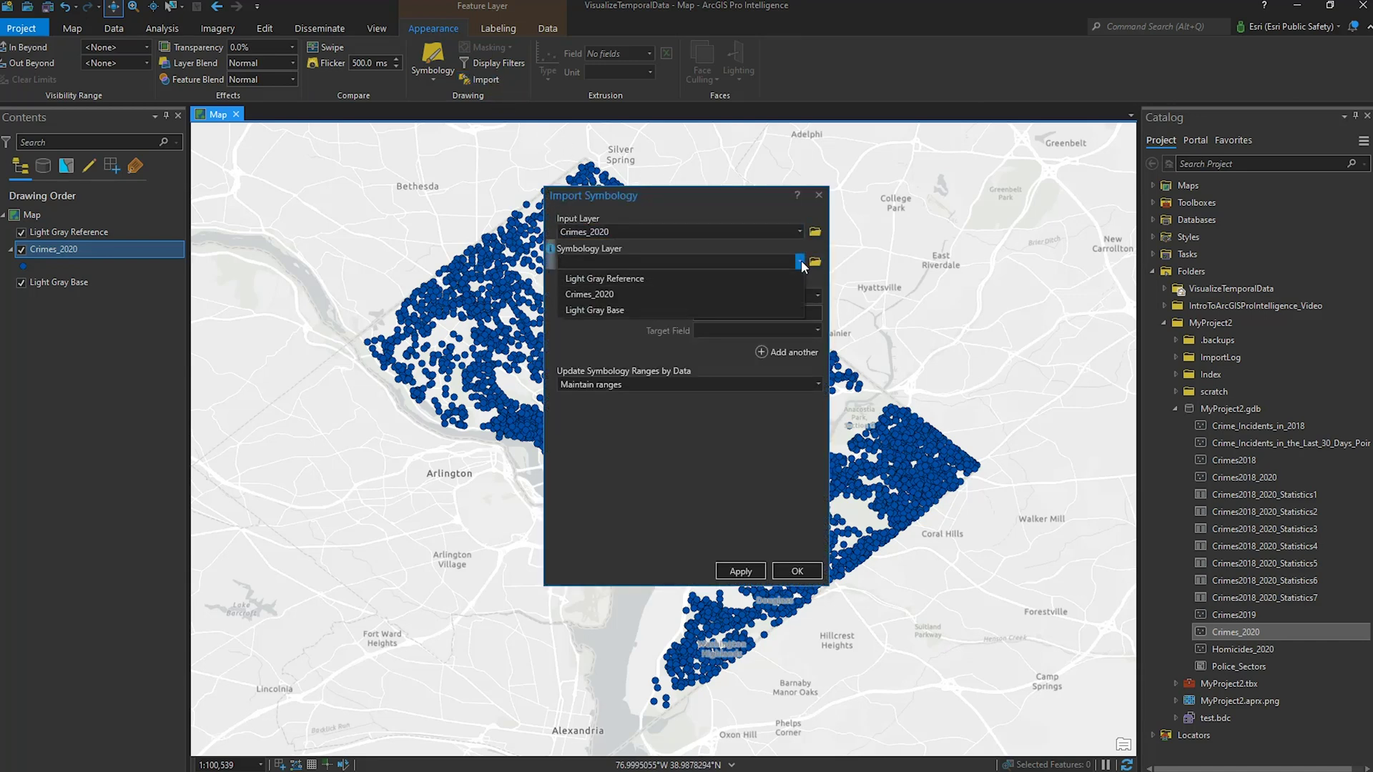
{"action": "left_click", "coordinate": [815, 263]}
{"action": "left_click", "coordinate": [814, 262]}
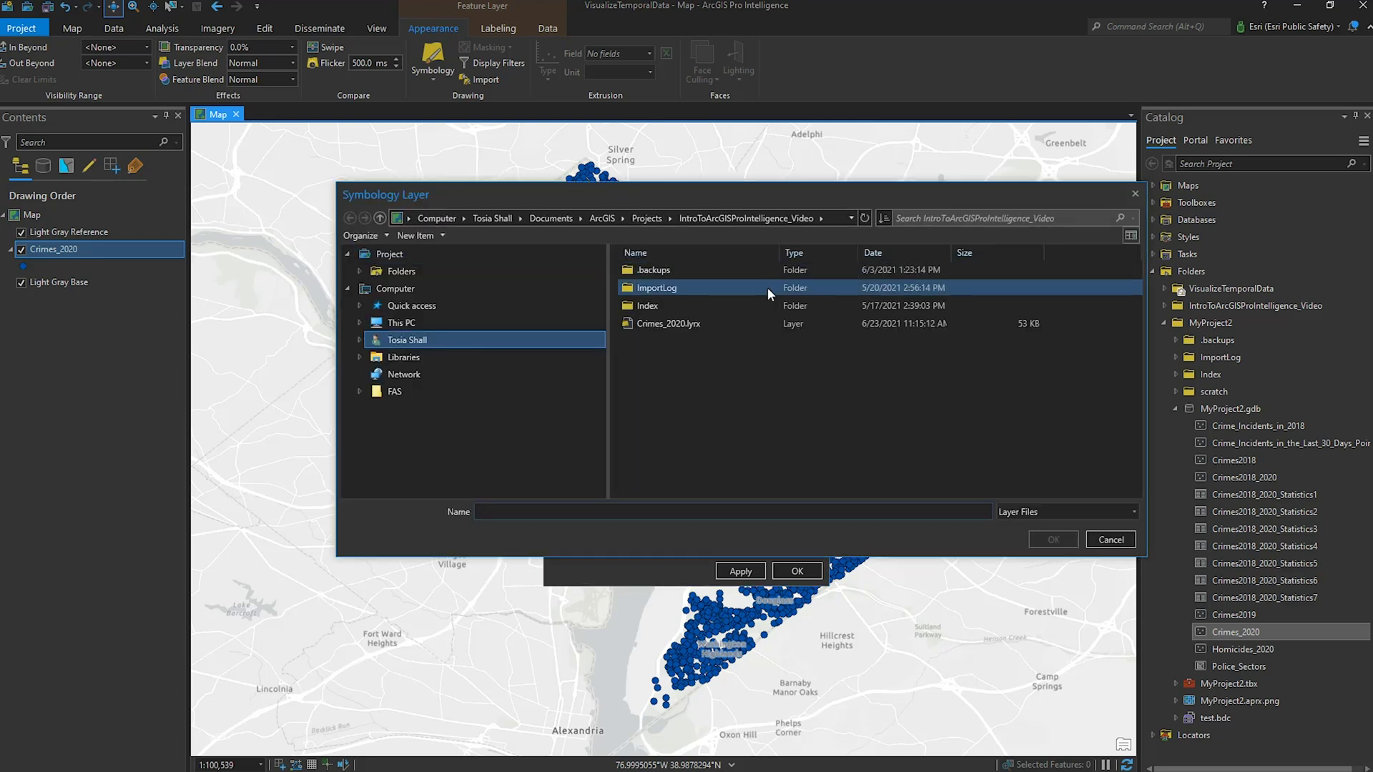
{"action": "left_click", "coordinate": [702, 329]}
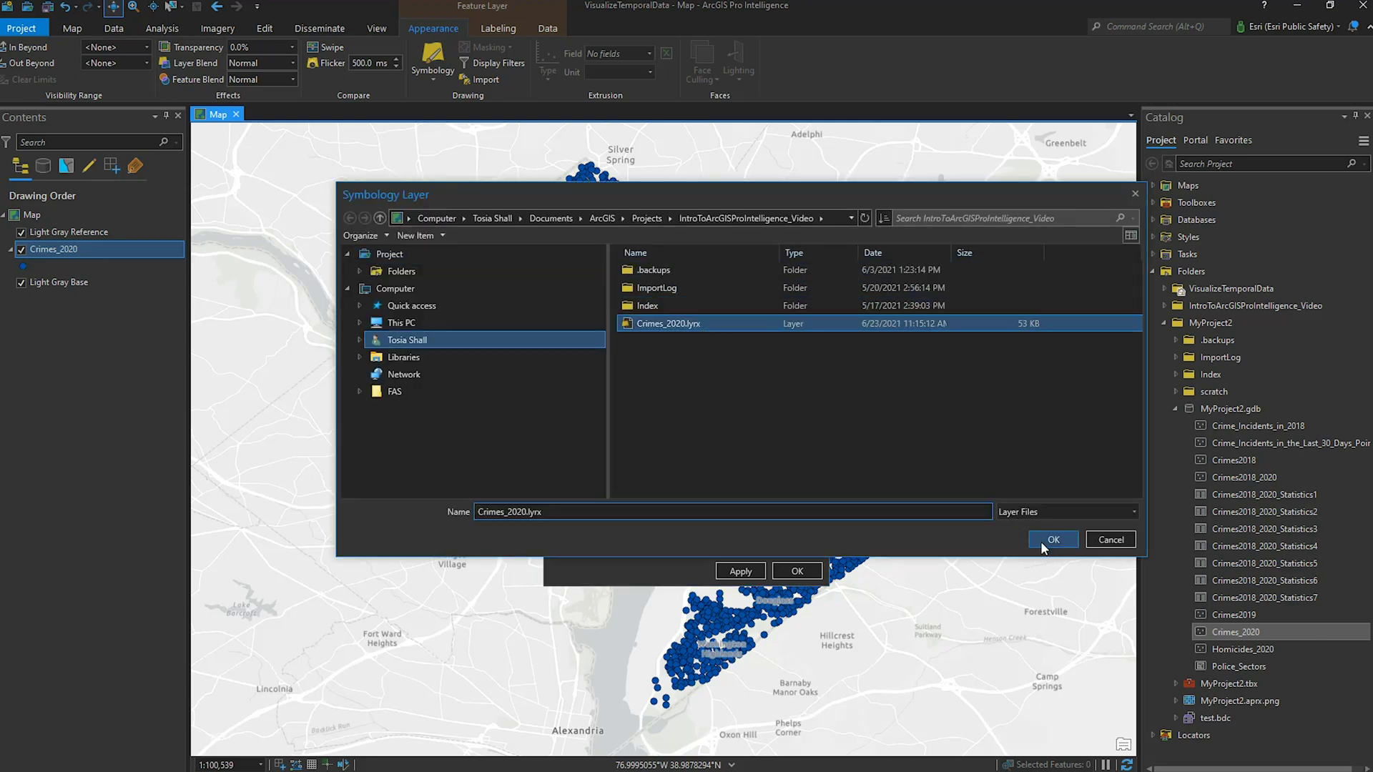
{"action": "left_click", "coordinate": [1051, 540]}
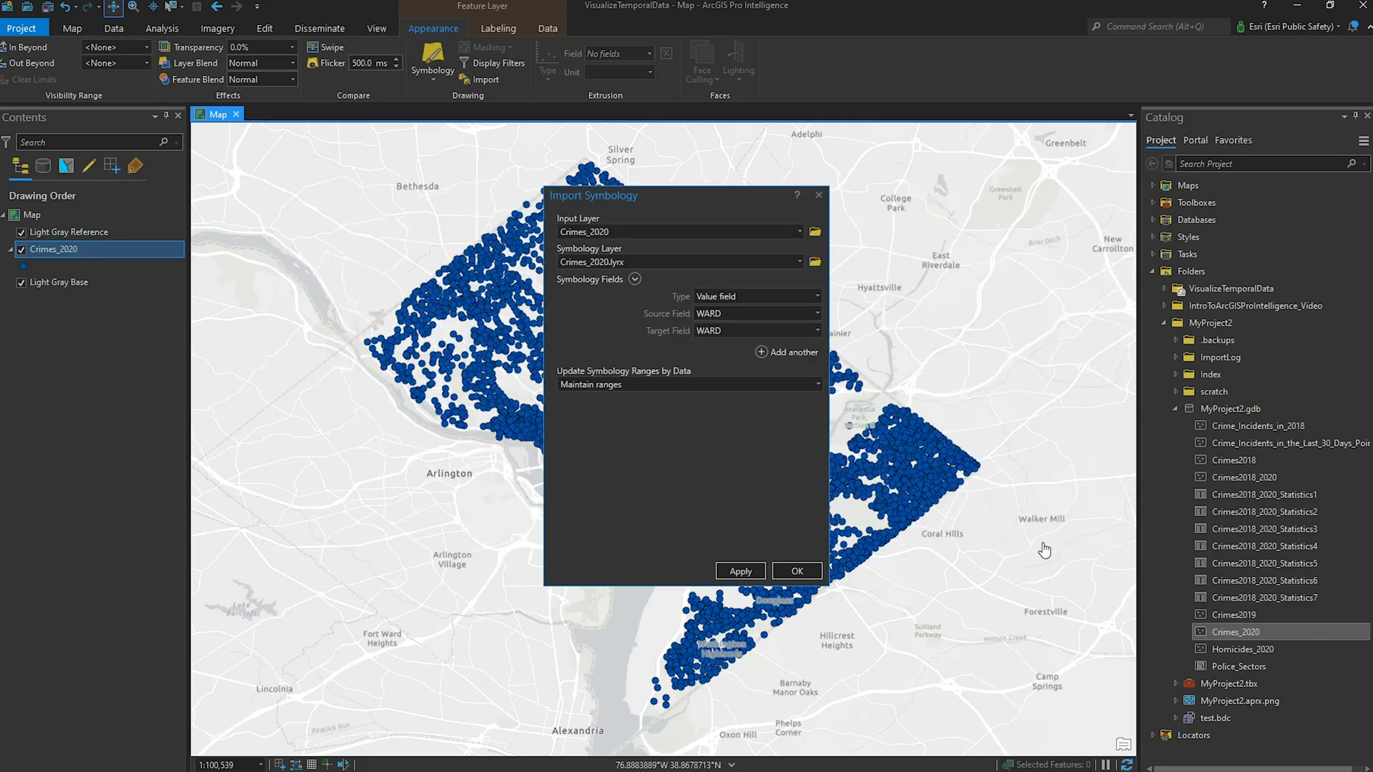
{"action": "left_click", "coordinate": [741, 571]}
{"action": "left_click", "coordinate": [795, 571]}
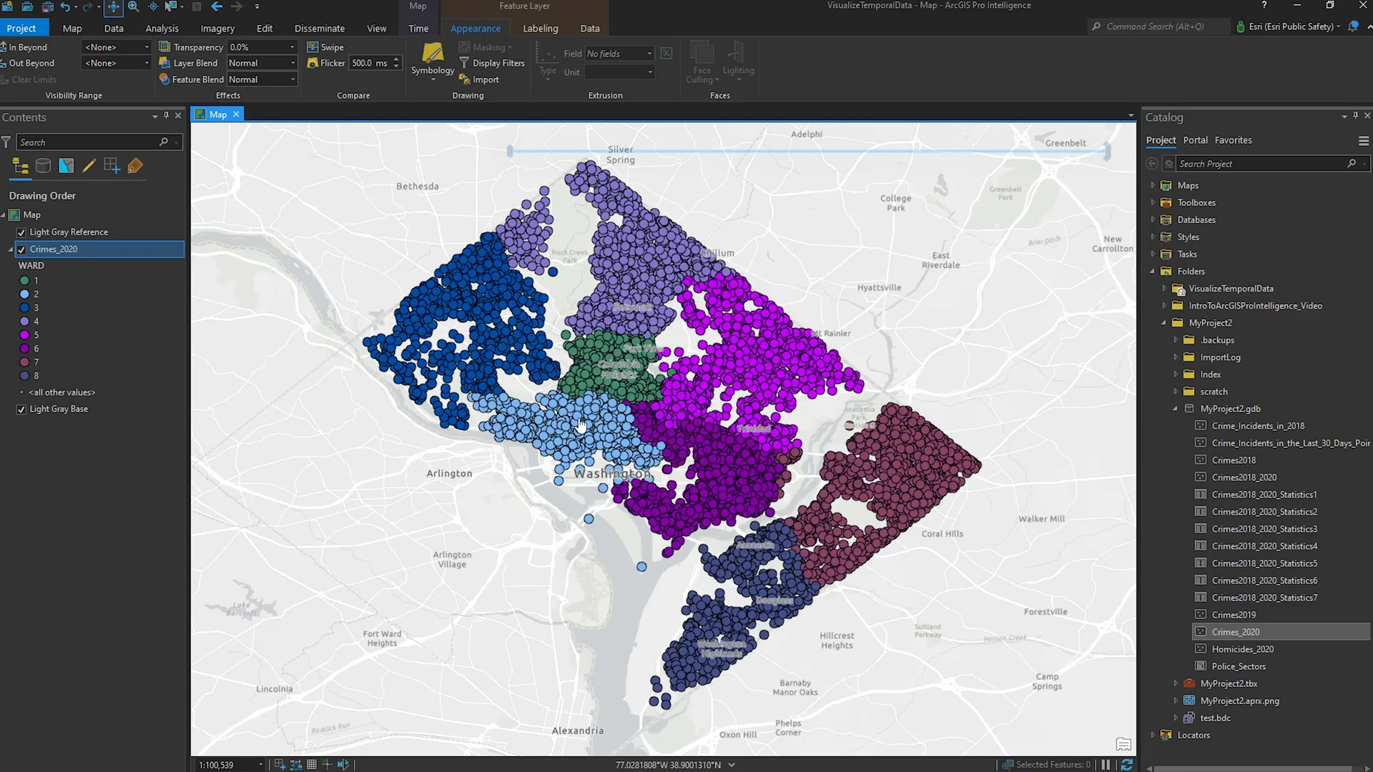
- Add the definition query OFFENSE = 'HOMICIDE' to Crimes_2020 so only homicide points remain
{"action": "right_click", "coordinate": [107, 249]}
{"action": "left_click", "coordinate": [152, 537]}
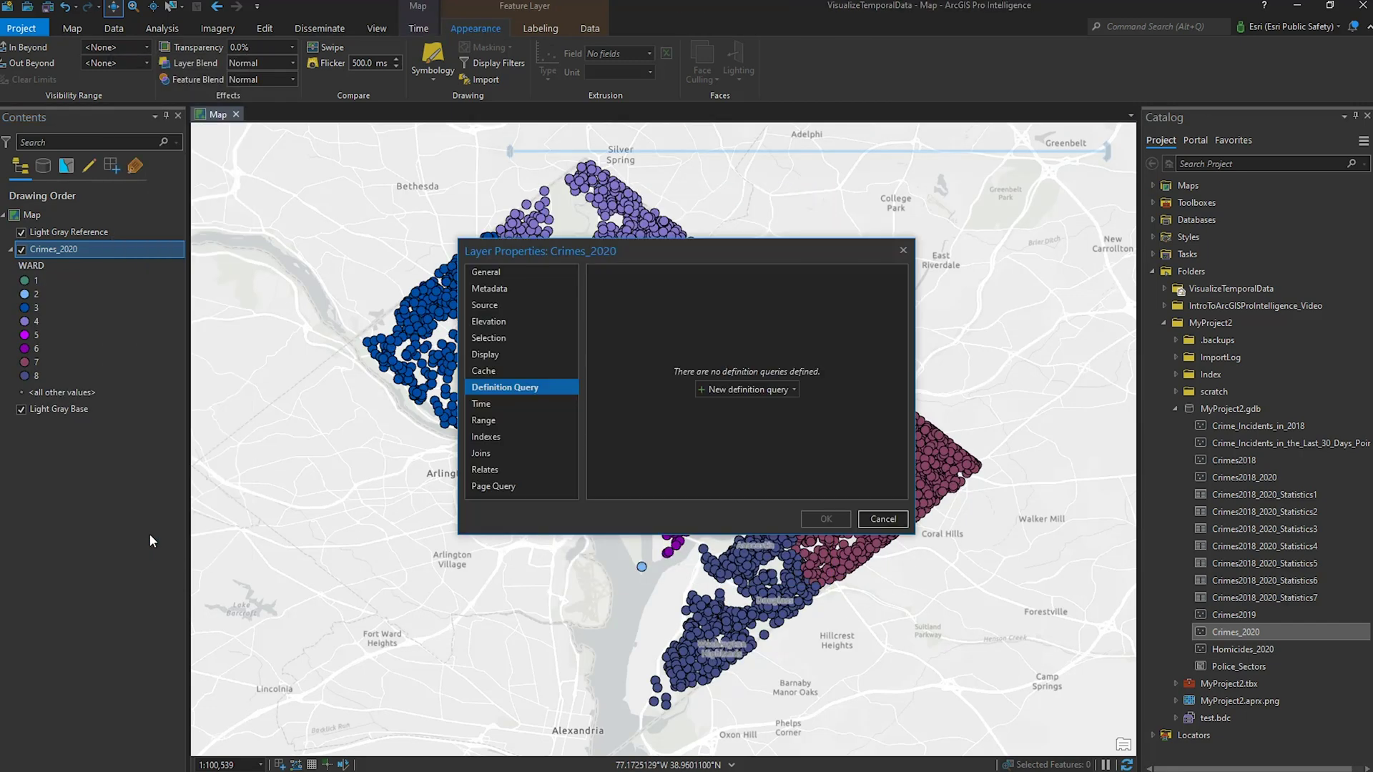
{"action": "left_click", "coordinate": [796, 393]}
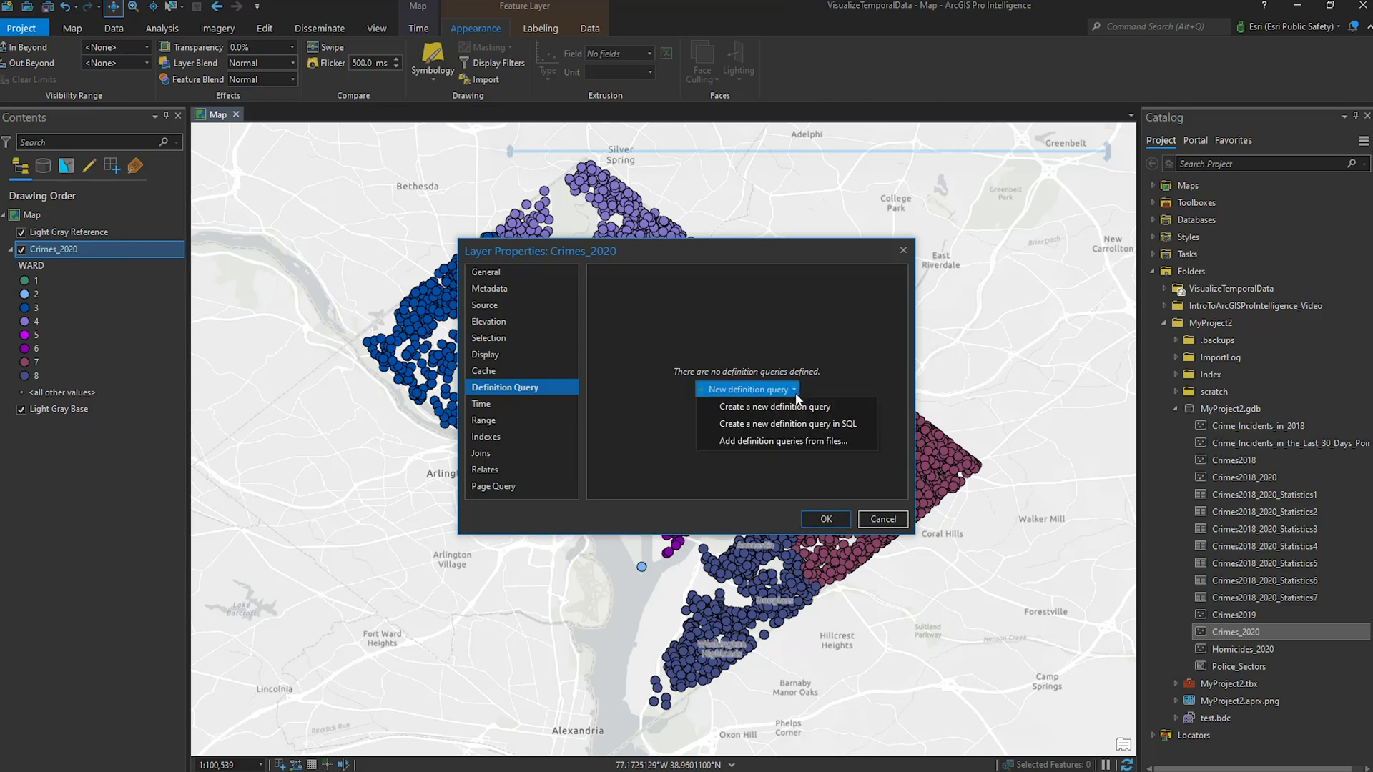
{"action": "left_click", "coordinate": [791, 405]}
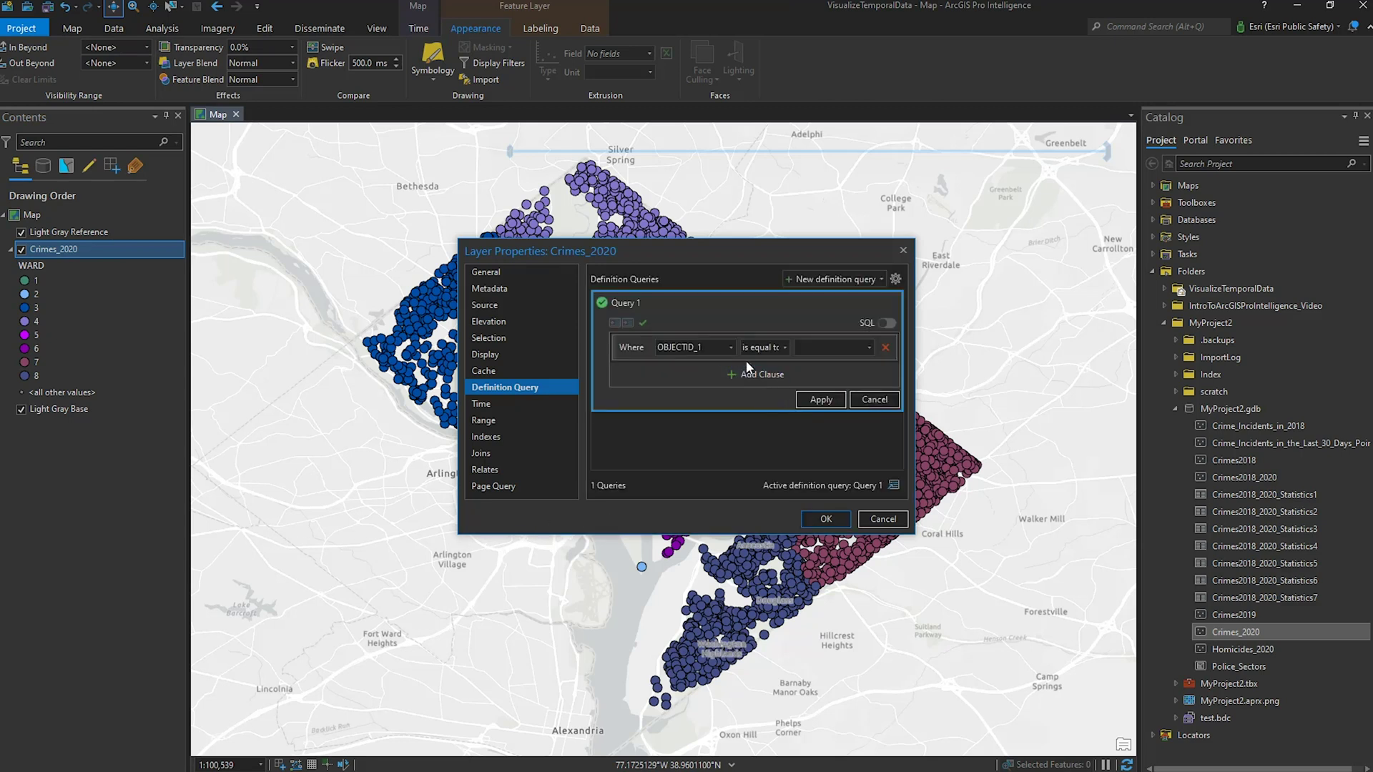
{"action": "left_click", "coordinate": [730, 347]}
{"action": "left_click", "coordinate": [686, 433]}
{"action": "left_click", "coordinate": [869, 347]}
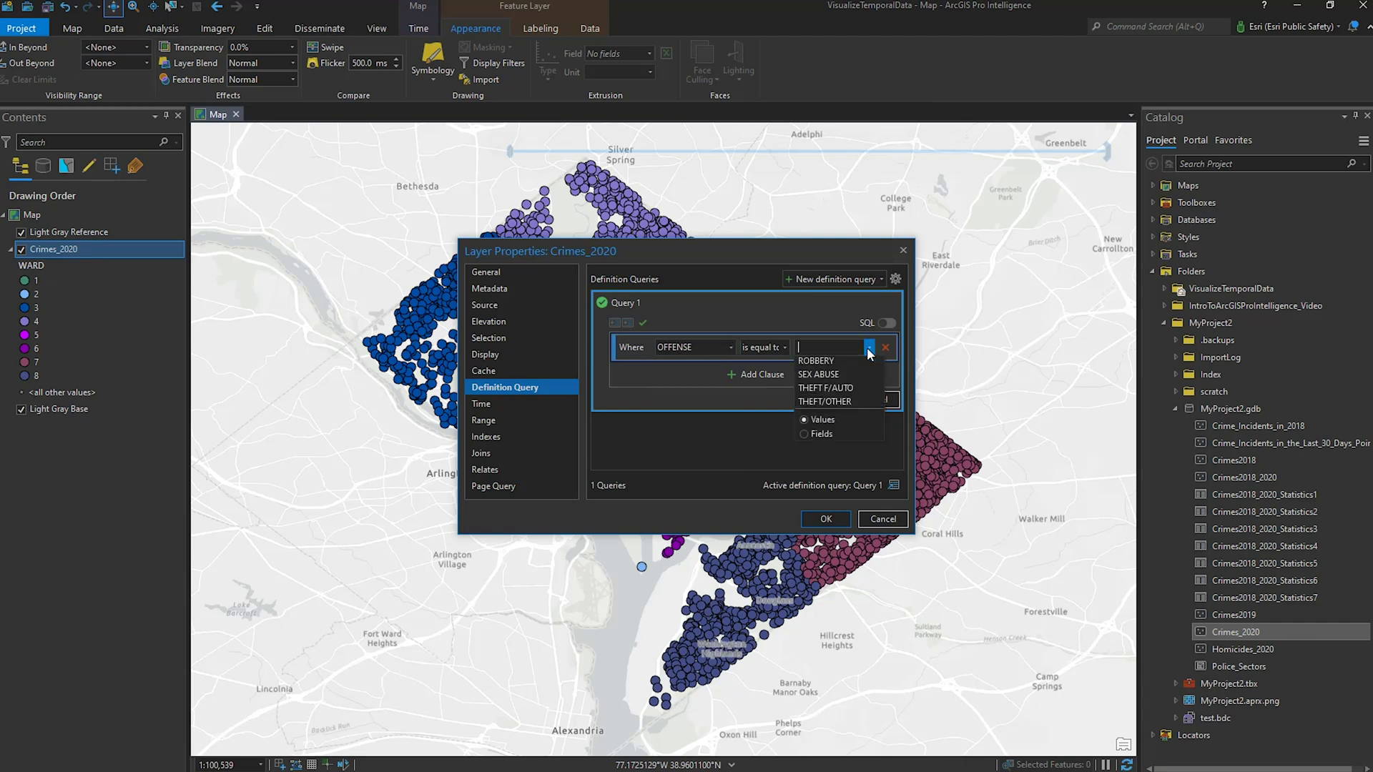
{"action": "scroll", "coordinate": [837, 383], "scroll_direction": "up", "scroll_amount": 2}
{"action": "left_click", "coordinate": [834, 401]}
{"action": "left_click", "coordinate": [821, 400]}
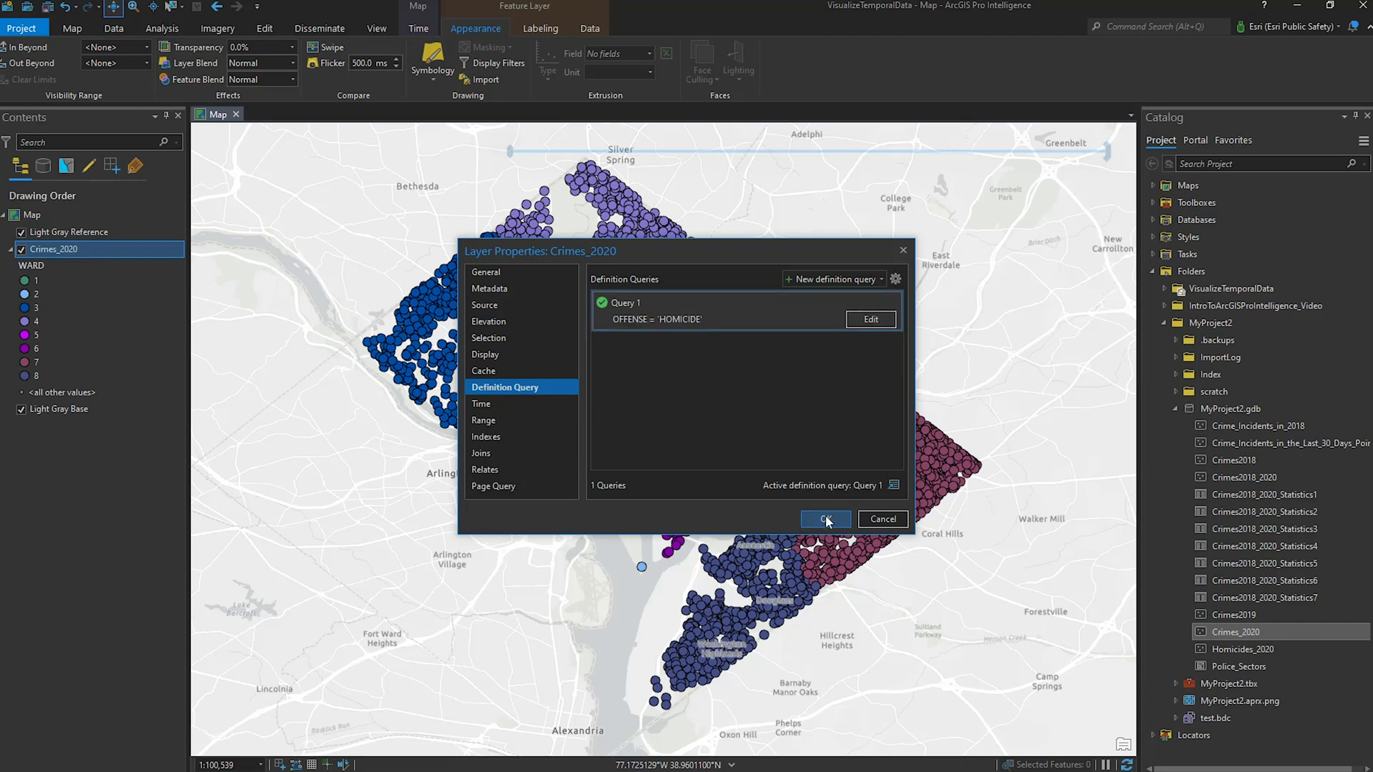
{"action": "left_click", "coordinate": [826, 519]}
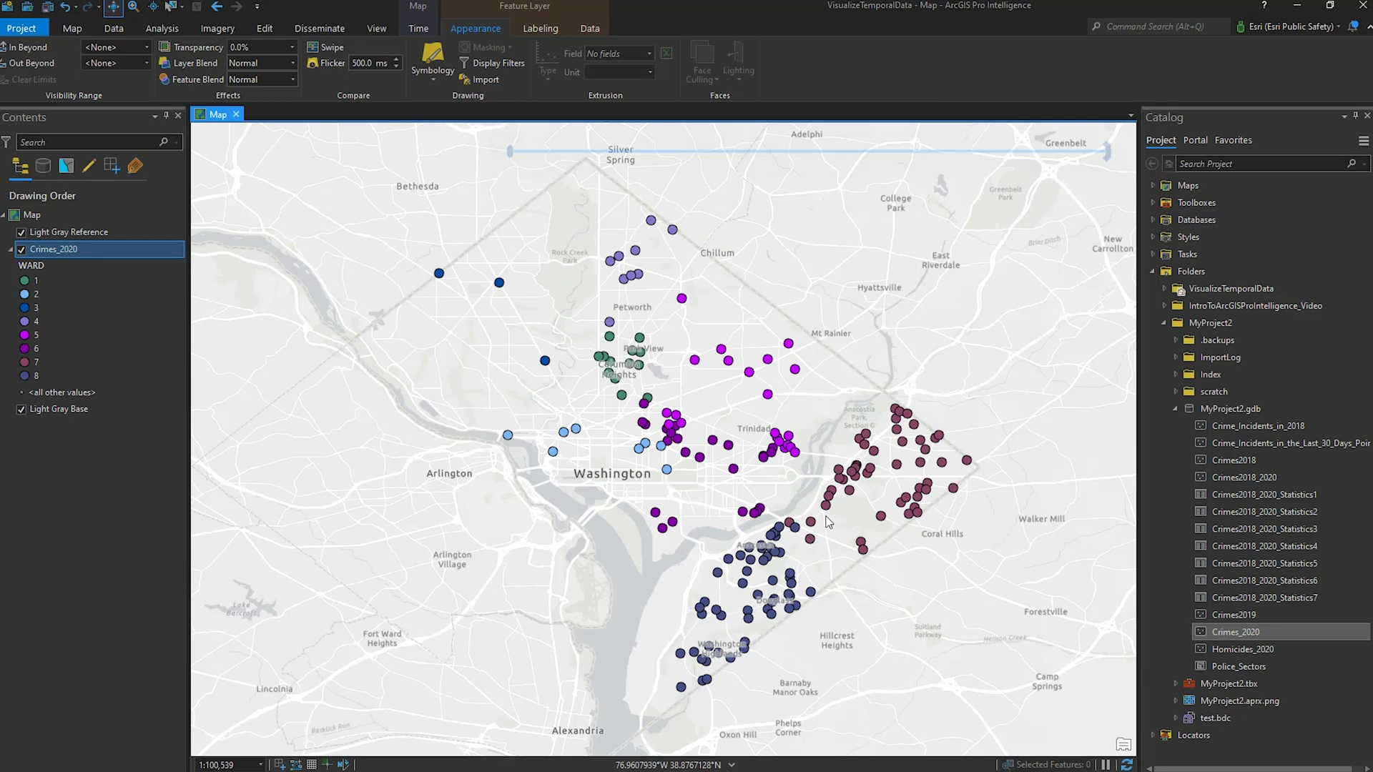
- Time-enable Crimes_2020 using REPORT_DAT as the single time field, spanning 1/1/2020–12/31/2020
{"action": "right_click", "coordinate": [88, 252]}
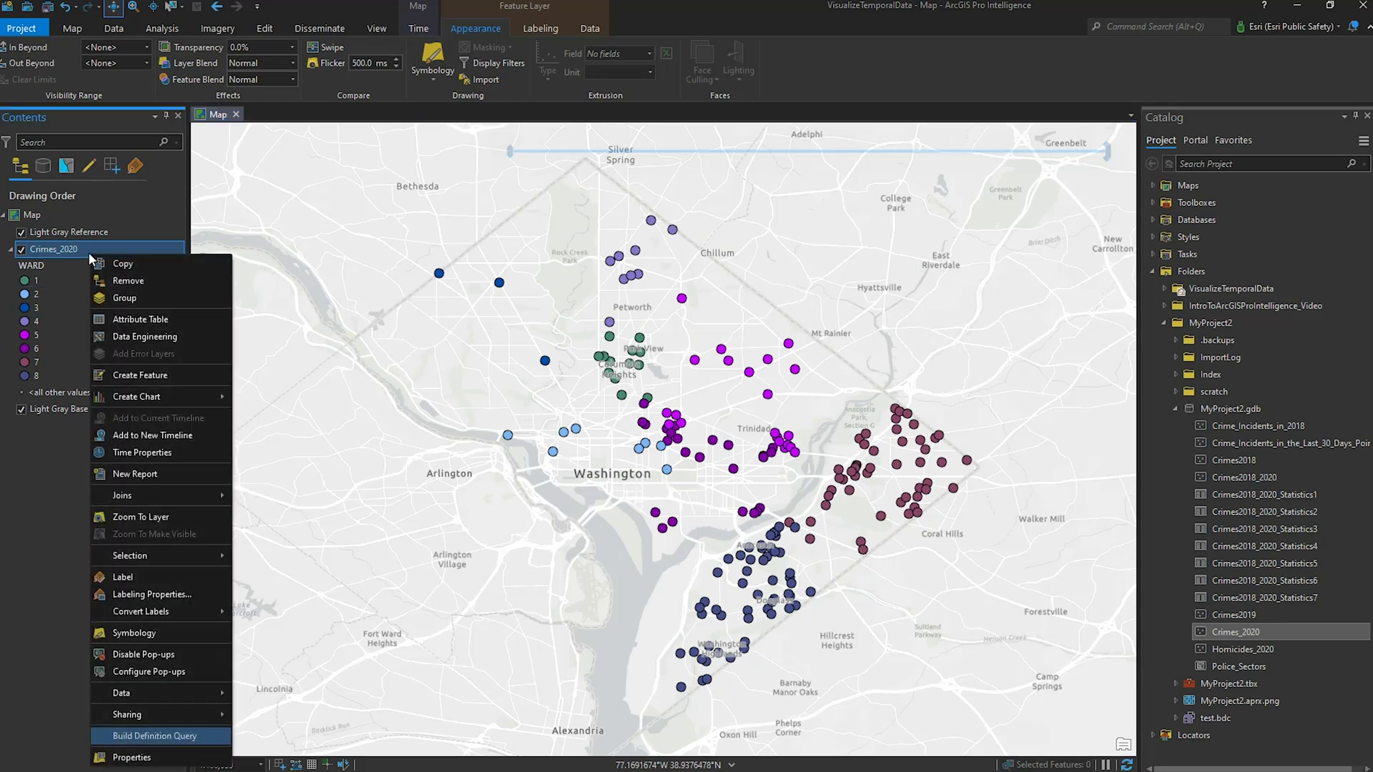
{"action": "left_click", "coordinate": [133, 454]}
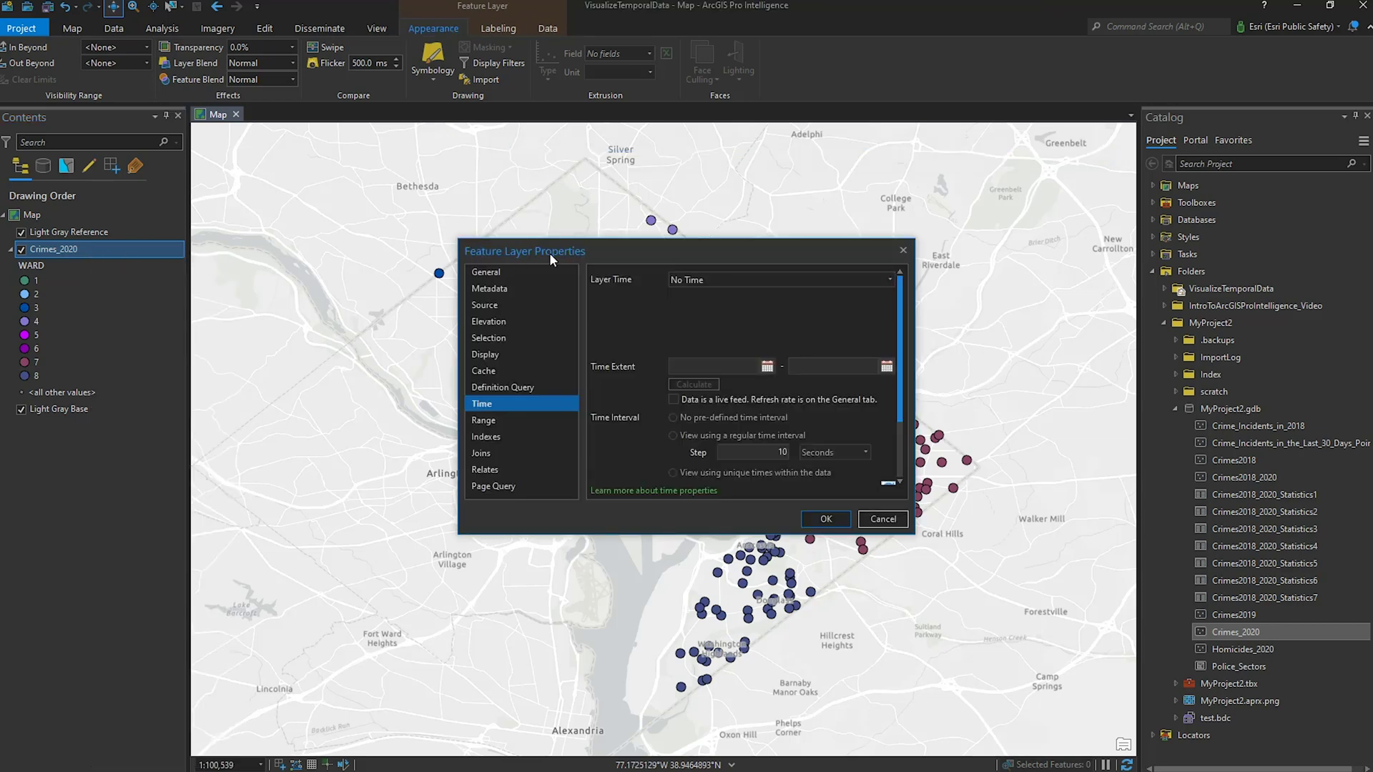
{"action": "left_click", "coordinate": [885, 285]}
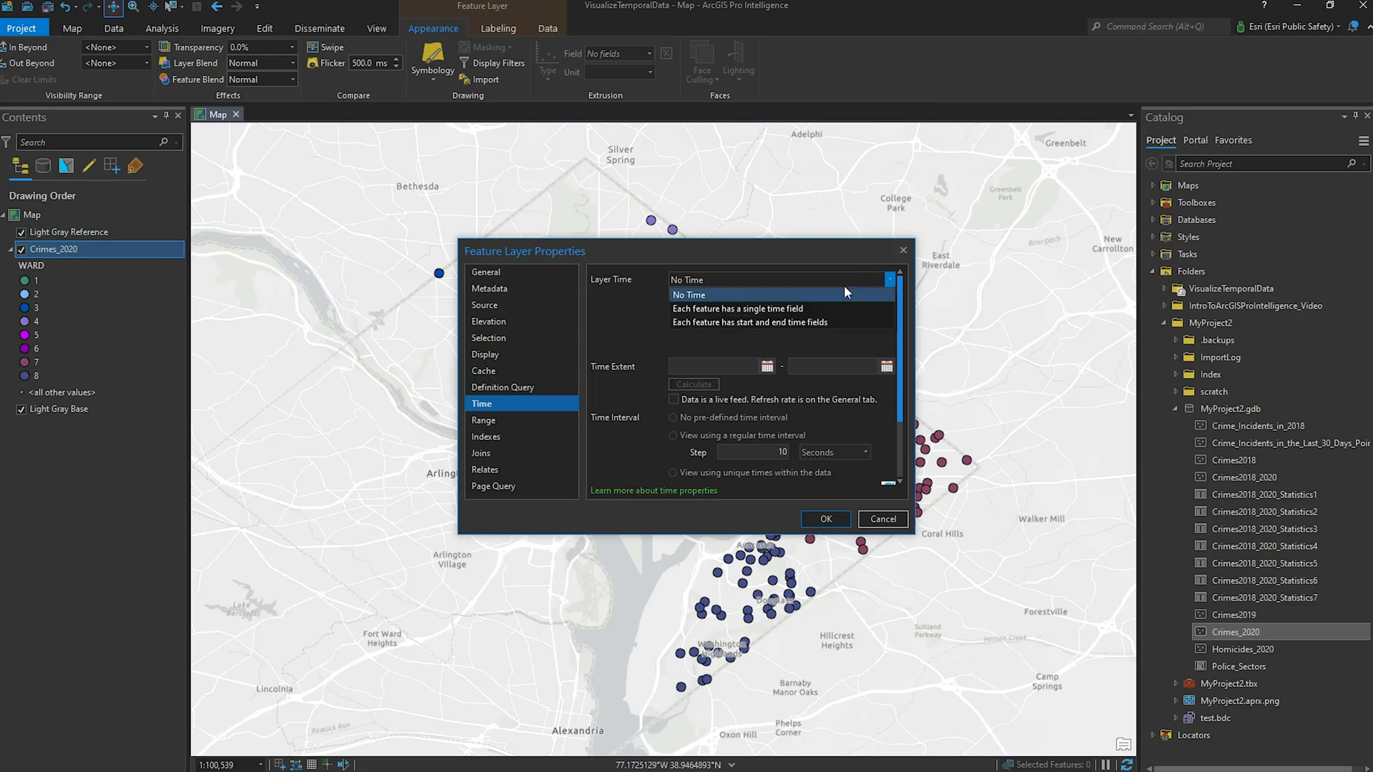
{"action": "left_click", "coordinate": [809, 303]}
{"action": "left_click", "coordinate": [799, 310]}
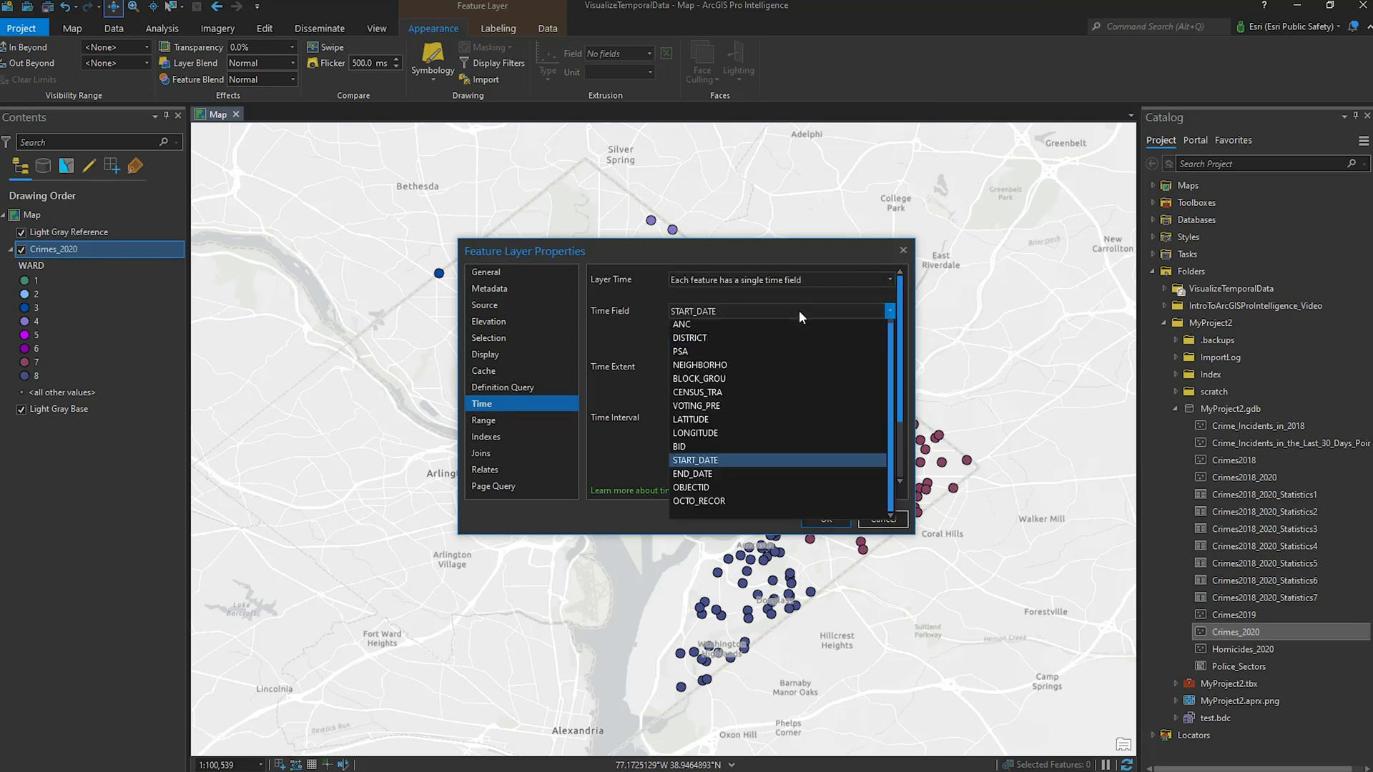
{"action": "left_click", "coordinate": [685, 341]}
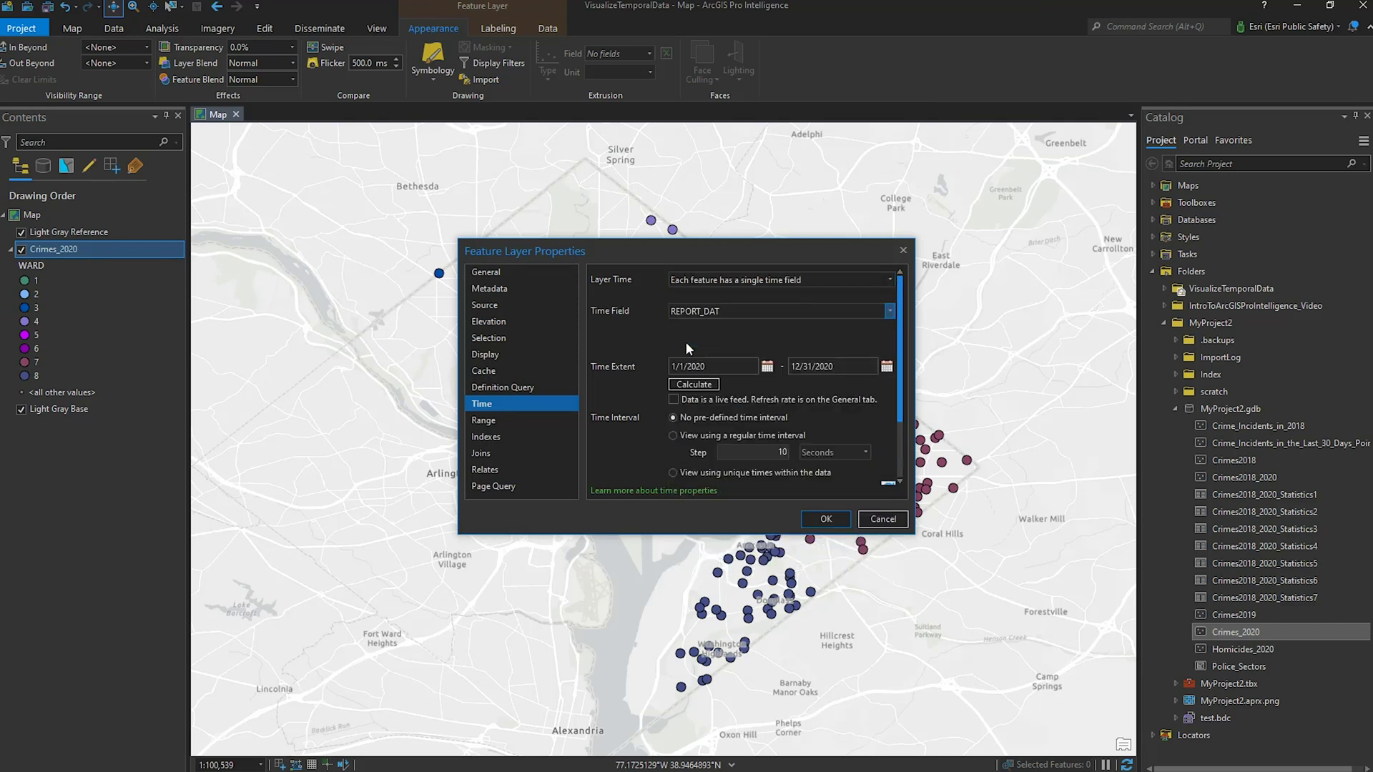
{"action": "left_click", "coordinate": [826, 518]}
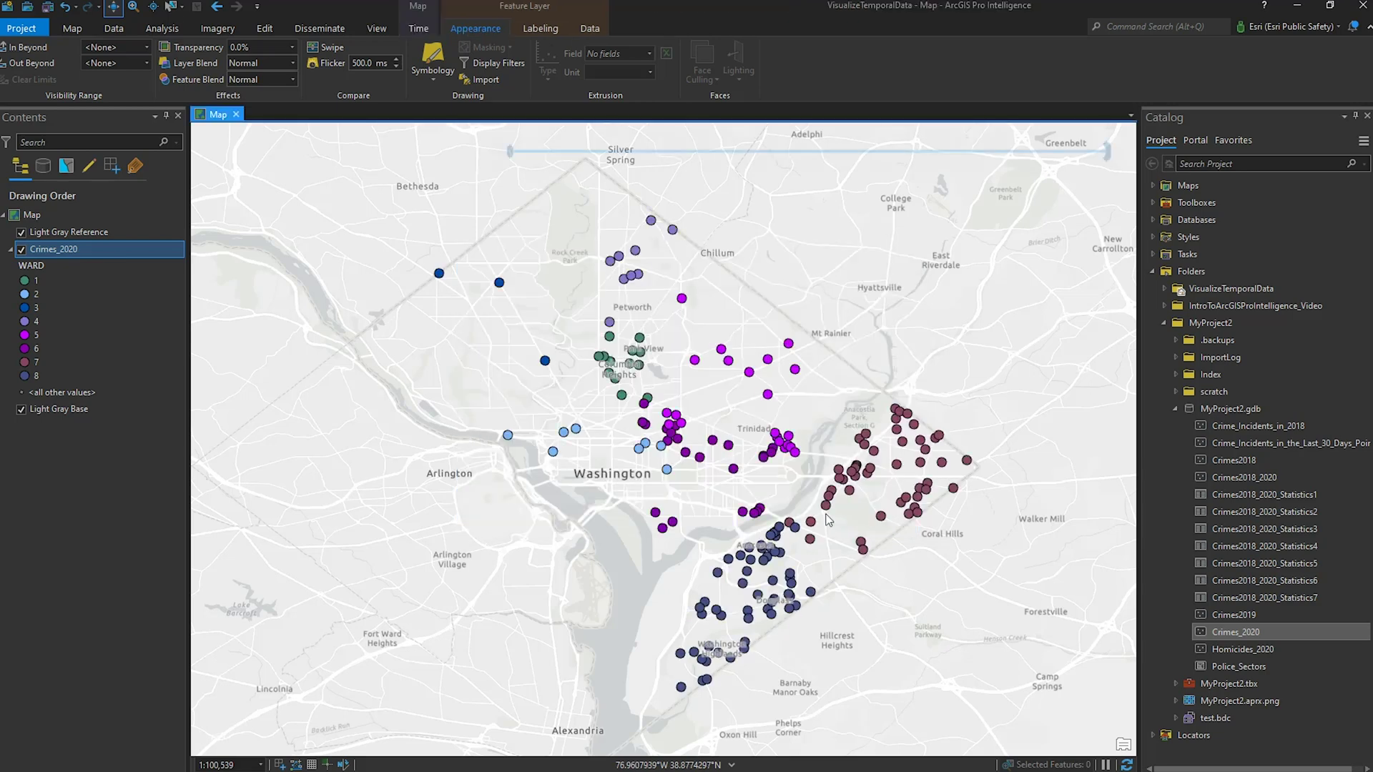
- Play the homicides through early 2020, then widen the time extent to 1/1/2020–1/13/2021
{"action": "mouse_move", "coordinate": [749, 156]}
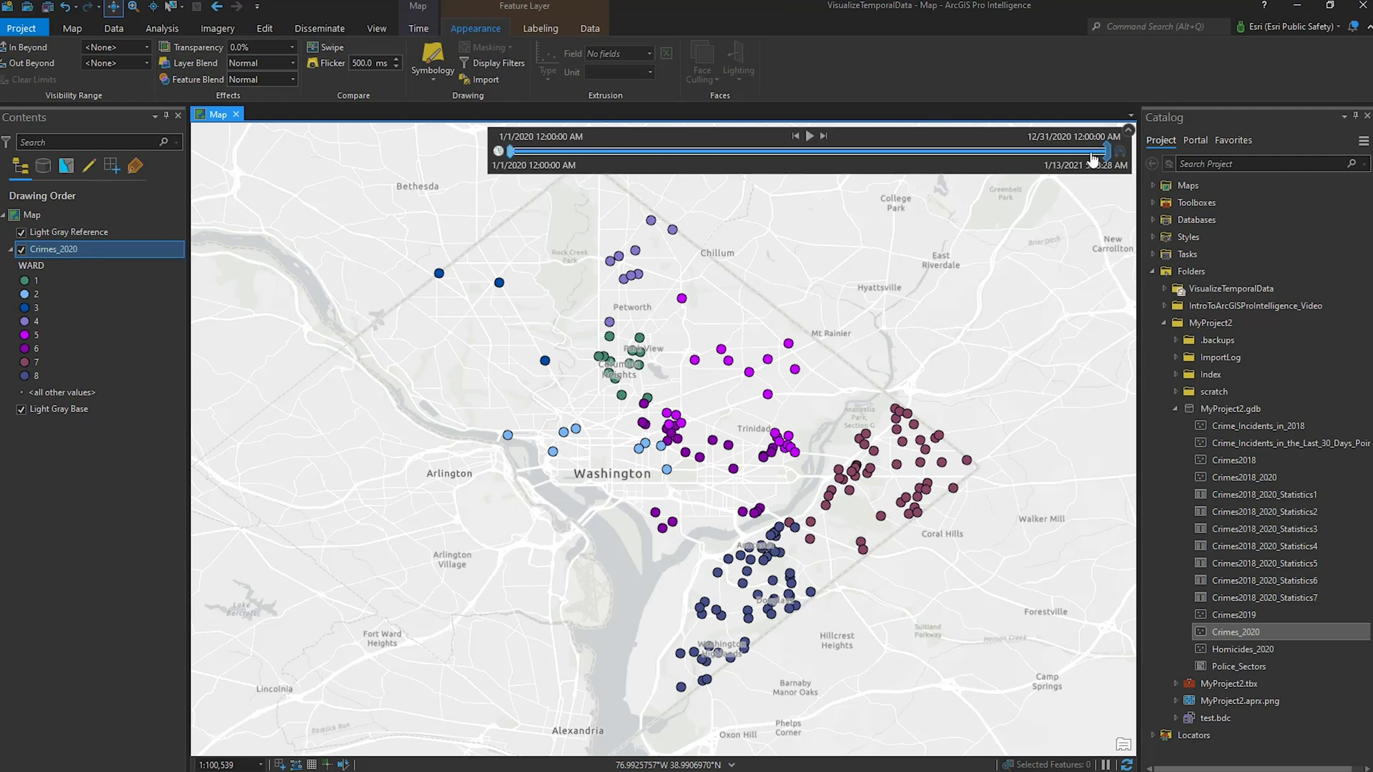
{"action": "left_click_drag", "start_coordinate": [1106, 150], "coordinate": [538, 152]}
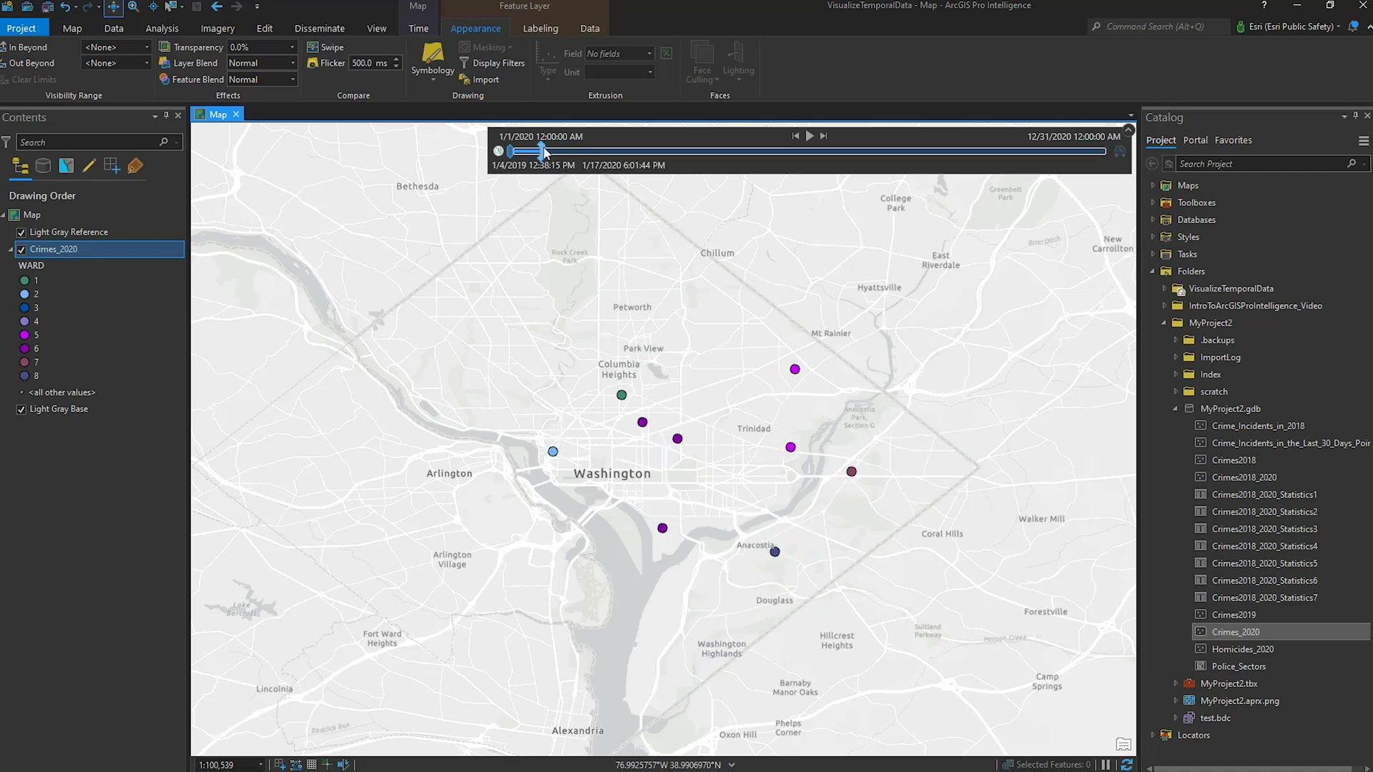
{"action": "left_click", "coordinate": [810, 137]}
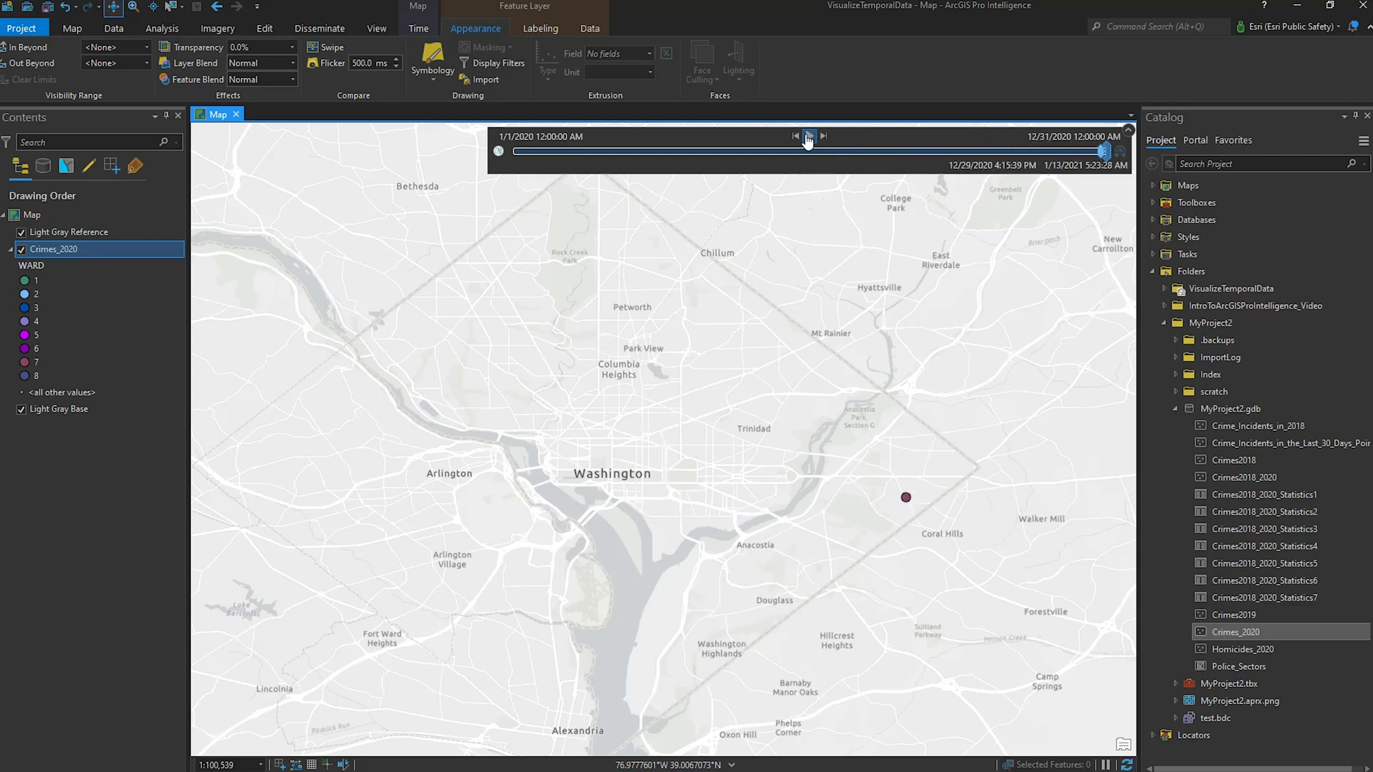
{"action": "left_click_drag", "start_coordinate": [1105, 150], "coordinate": [497, 161]}
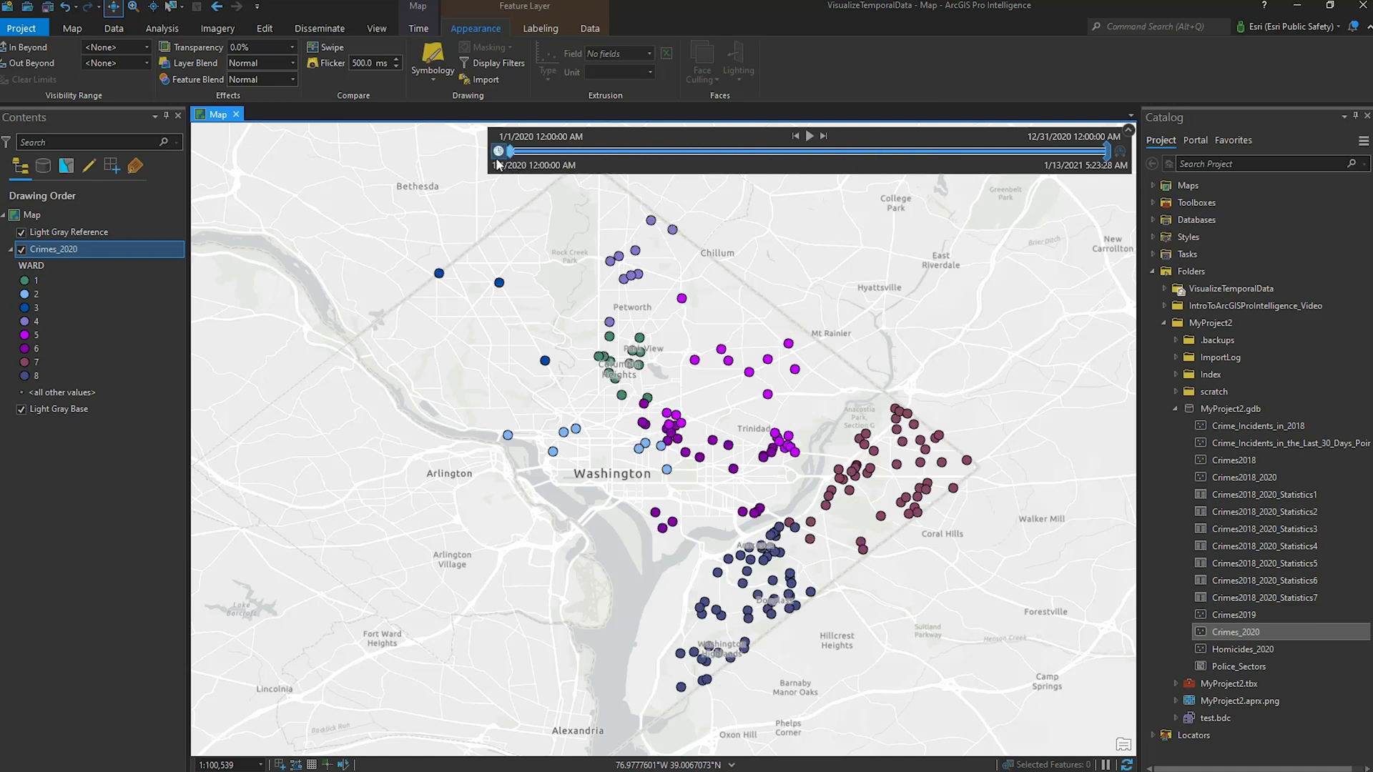
{"action": "left_click", "coordinate": [114, 28]}
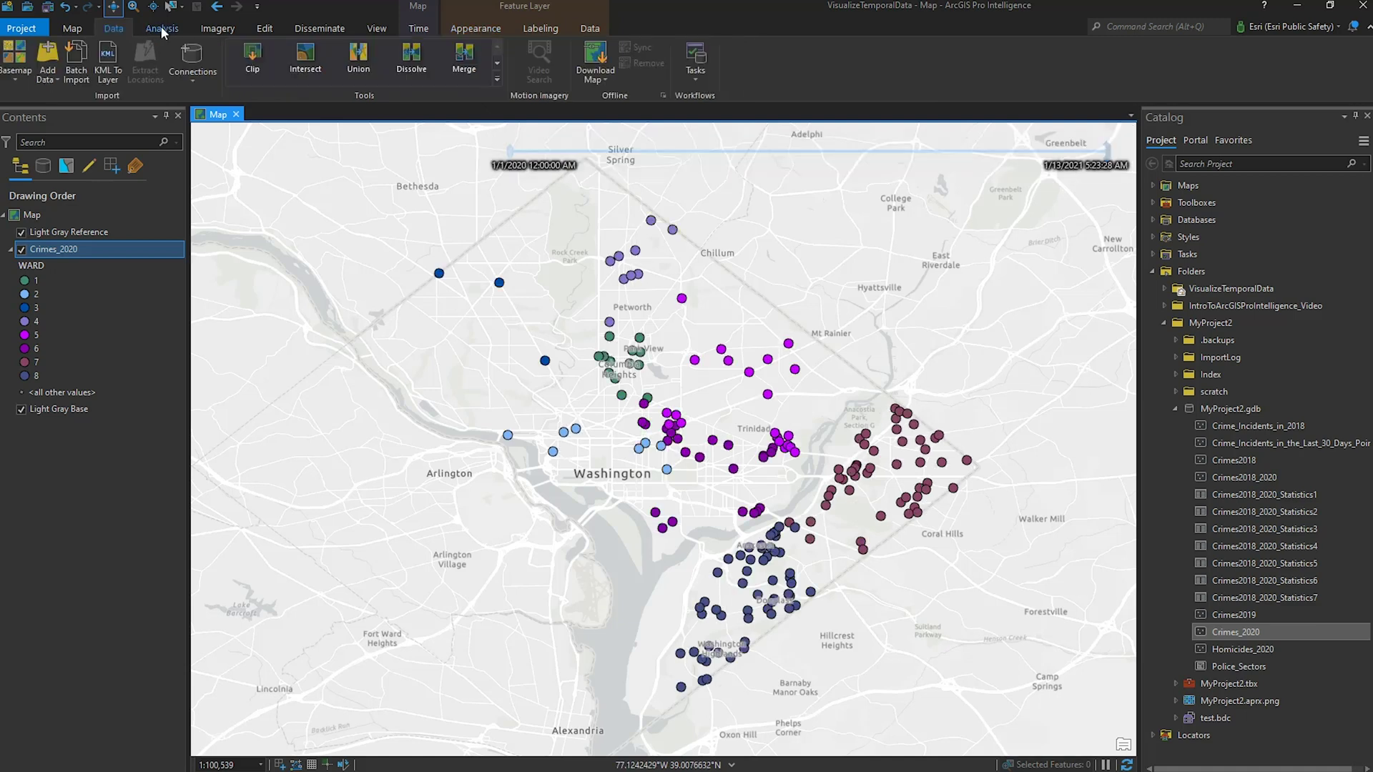
- Create a new timeline and add Crimes_2020 with display field REPORT_DAT and category field WARD
{"action": "left_click", "coordinate": [160, 27]}
{"action": "left_click", "coordinate": [67, 75]}
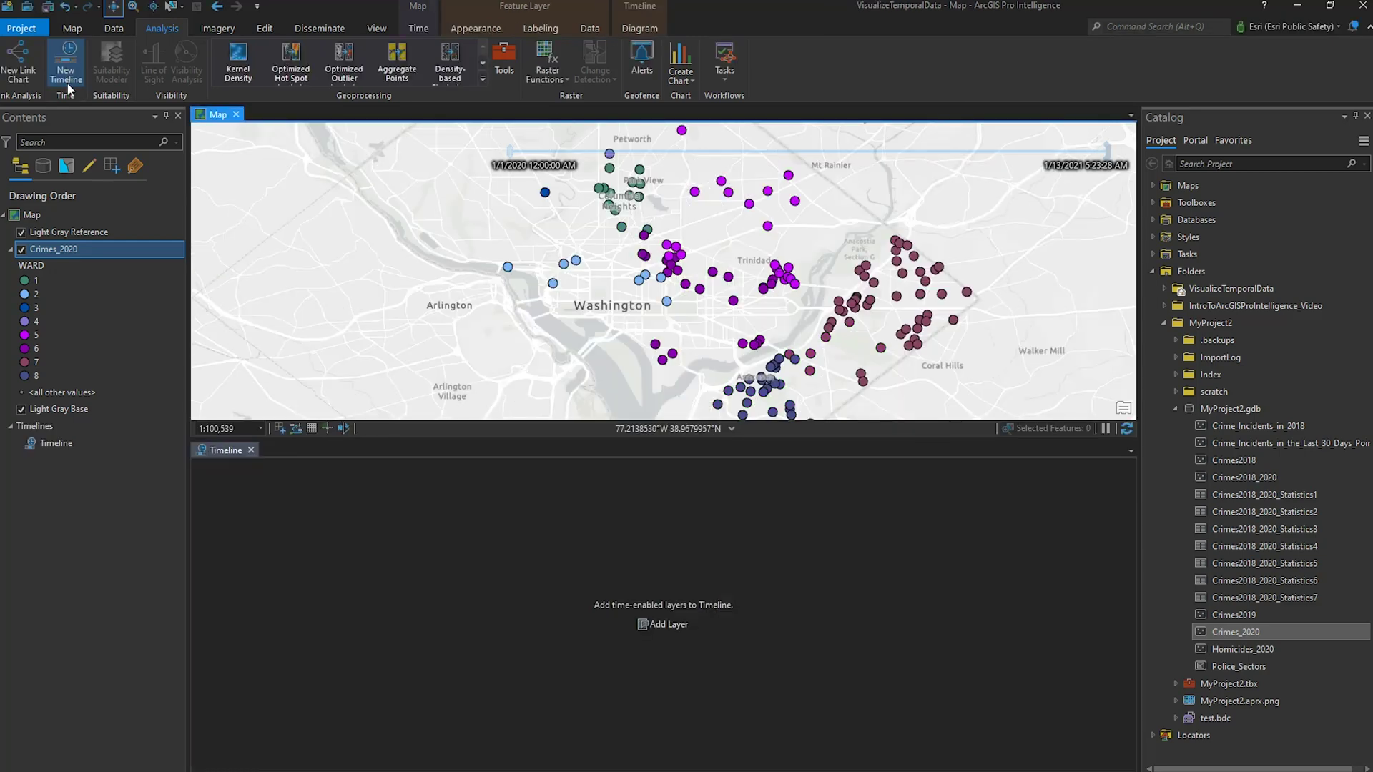
{"action": "left_click", "coordinate": [677, 627]}
{"action": "left_click", "coordinate": [794, 359]}
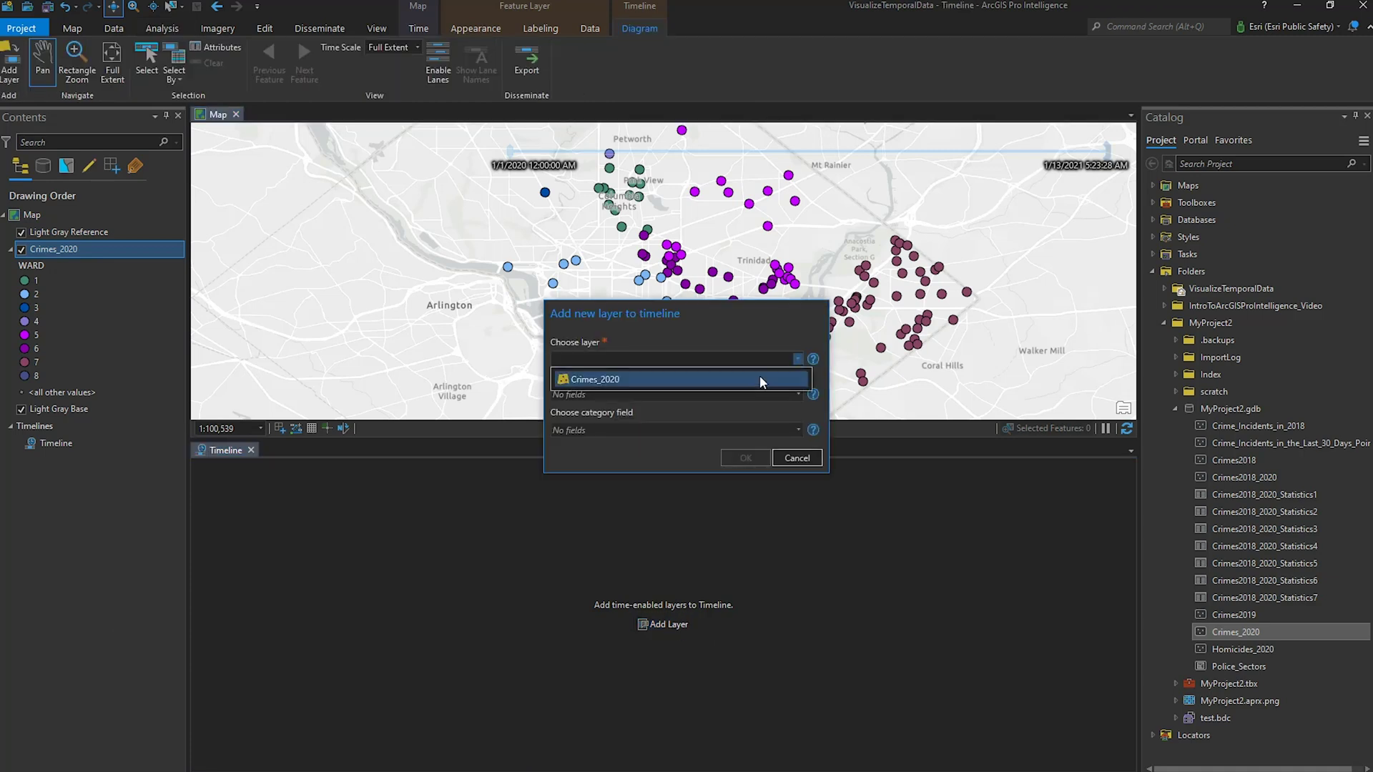
{"action": "left_click", "coordinate": [759, 375]}
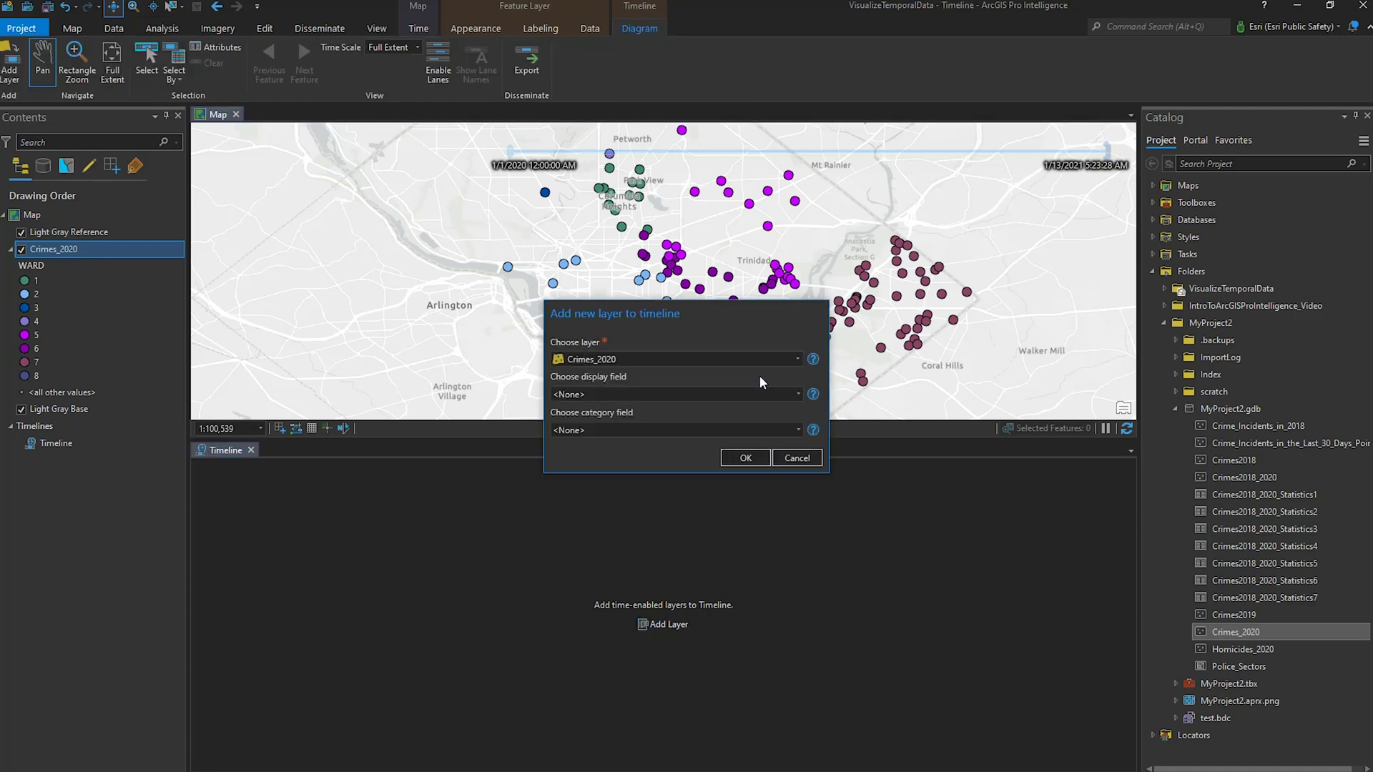
{"action": "left_click", "coordinate": [798, 395]}
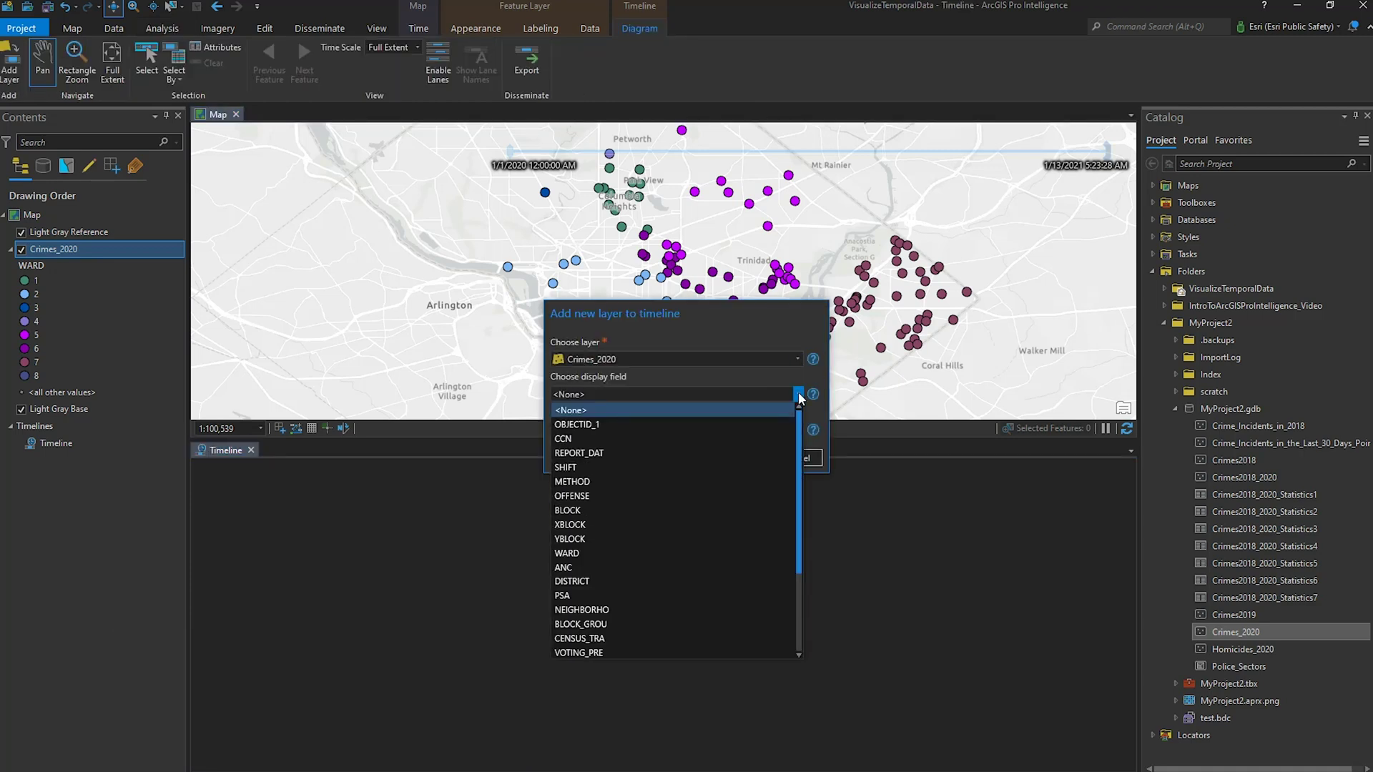
{"action": "left_click", "coordinate": [623, 451]}
{"action": "left_click", "coordinate": [796, 428]}
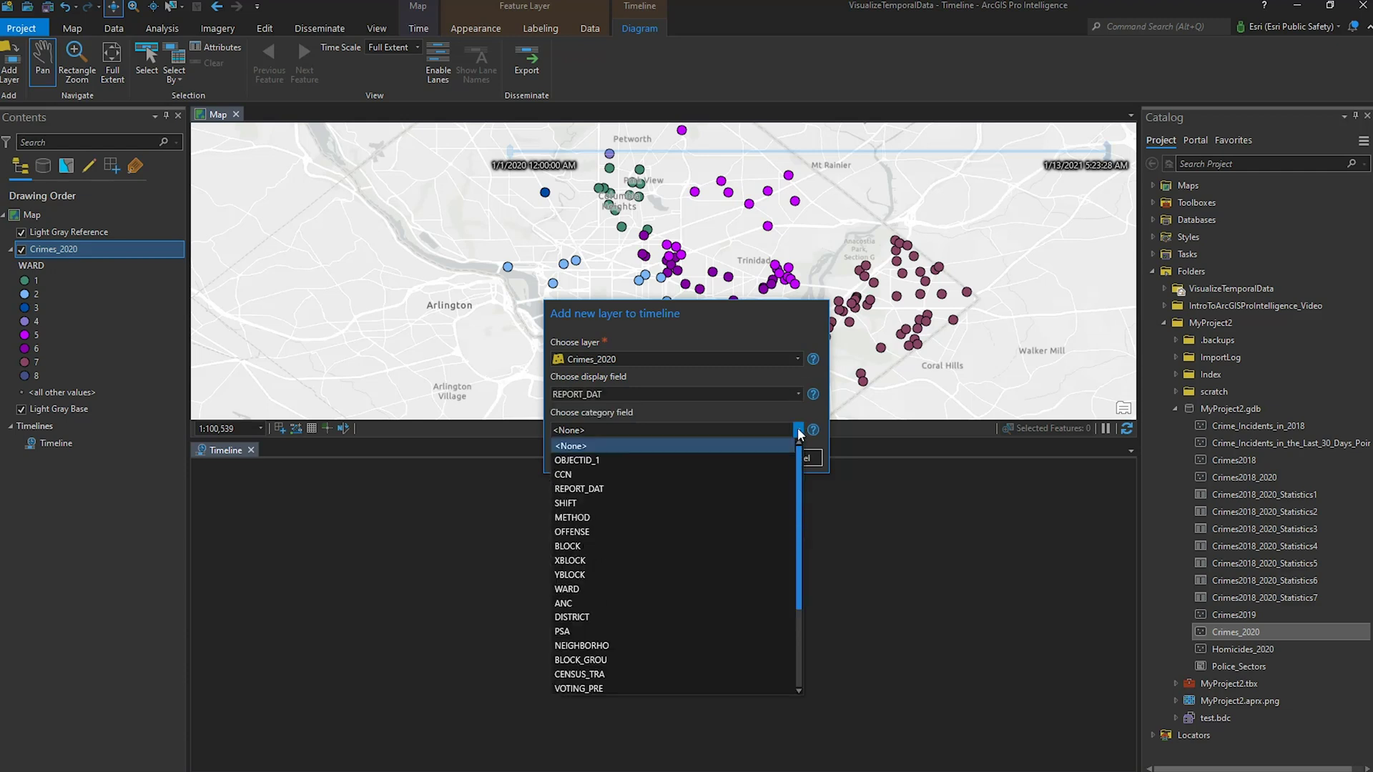
{"action": "left_click", "coordinate": [585, 586]}
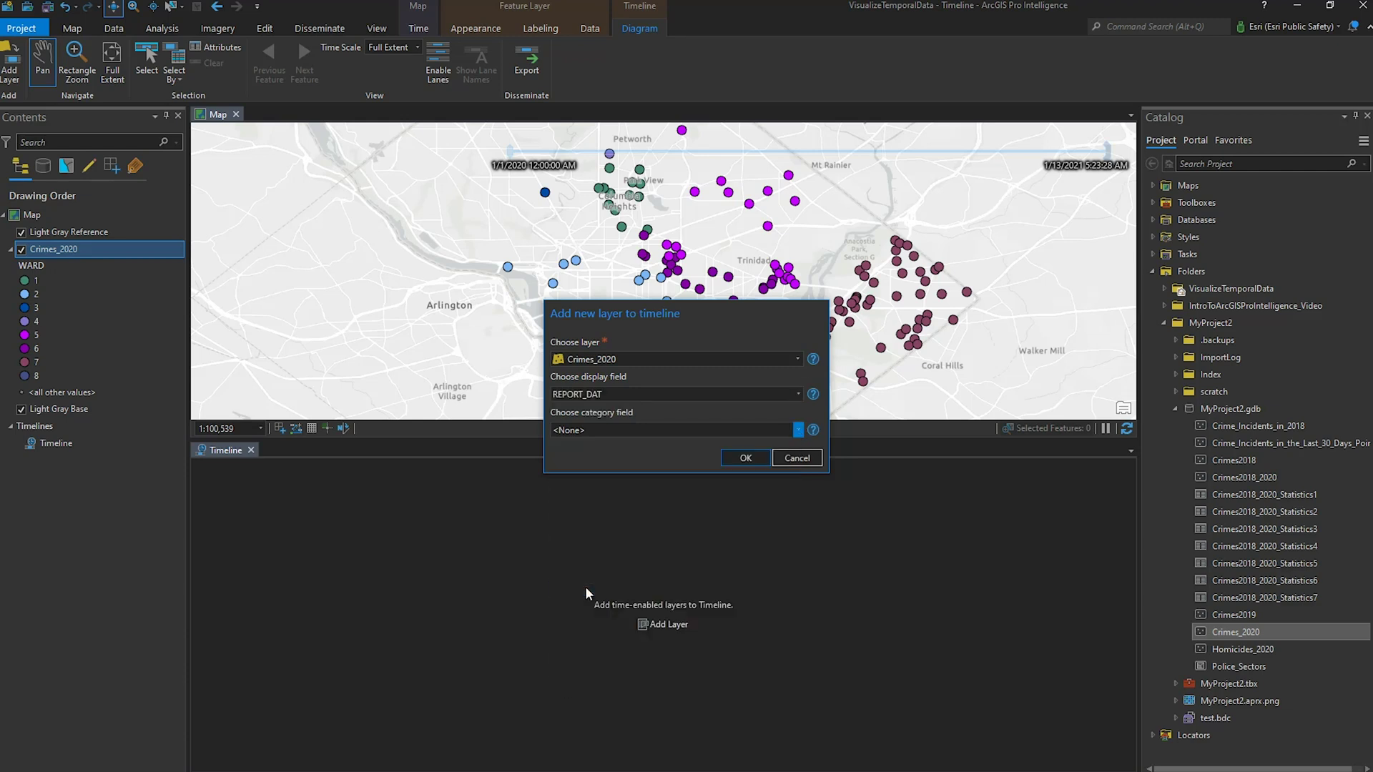
{"action": "left_click", "coordinate": [744, 459]}
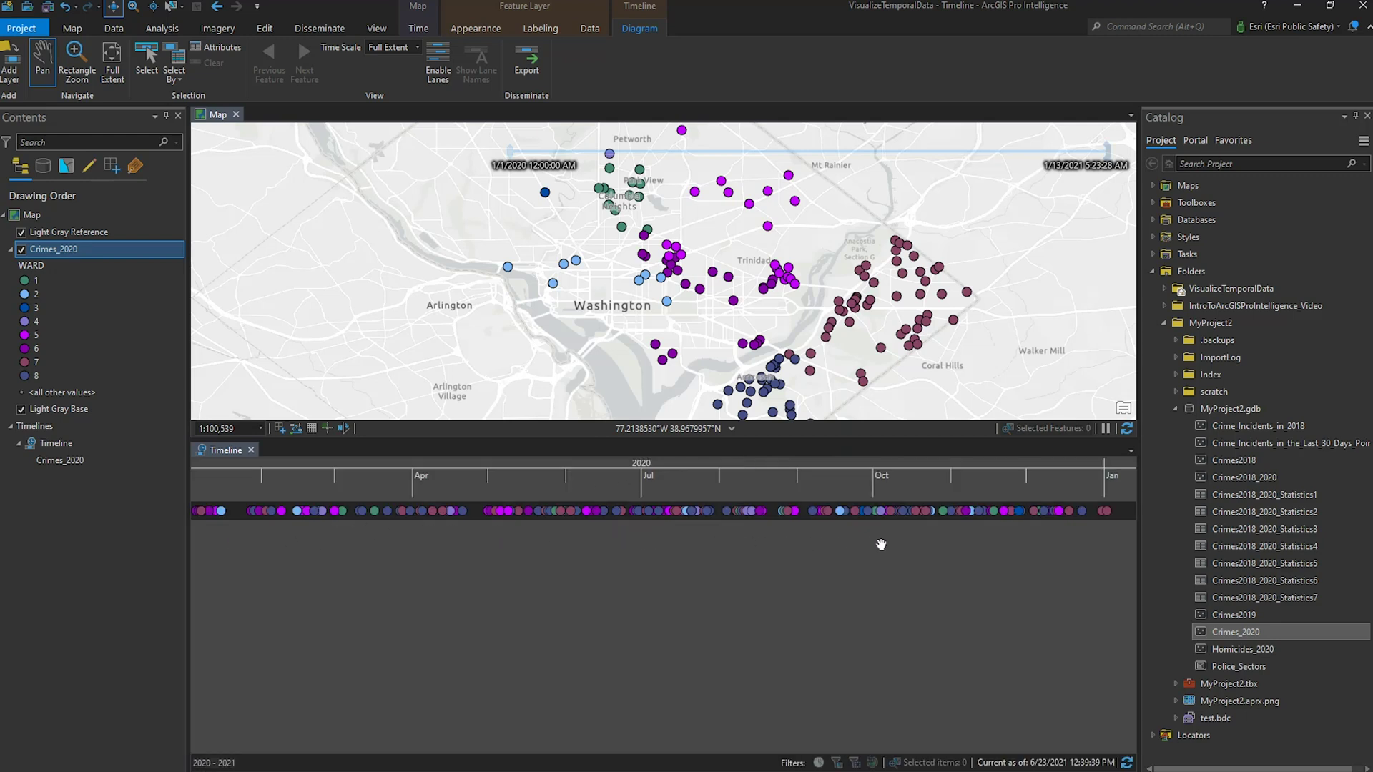
- Turn on ward lanes with lane names, then box-select the 31 July homicide events
{"action": "left_click", "coordinate": [438, 75]}
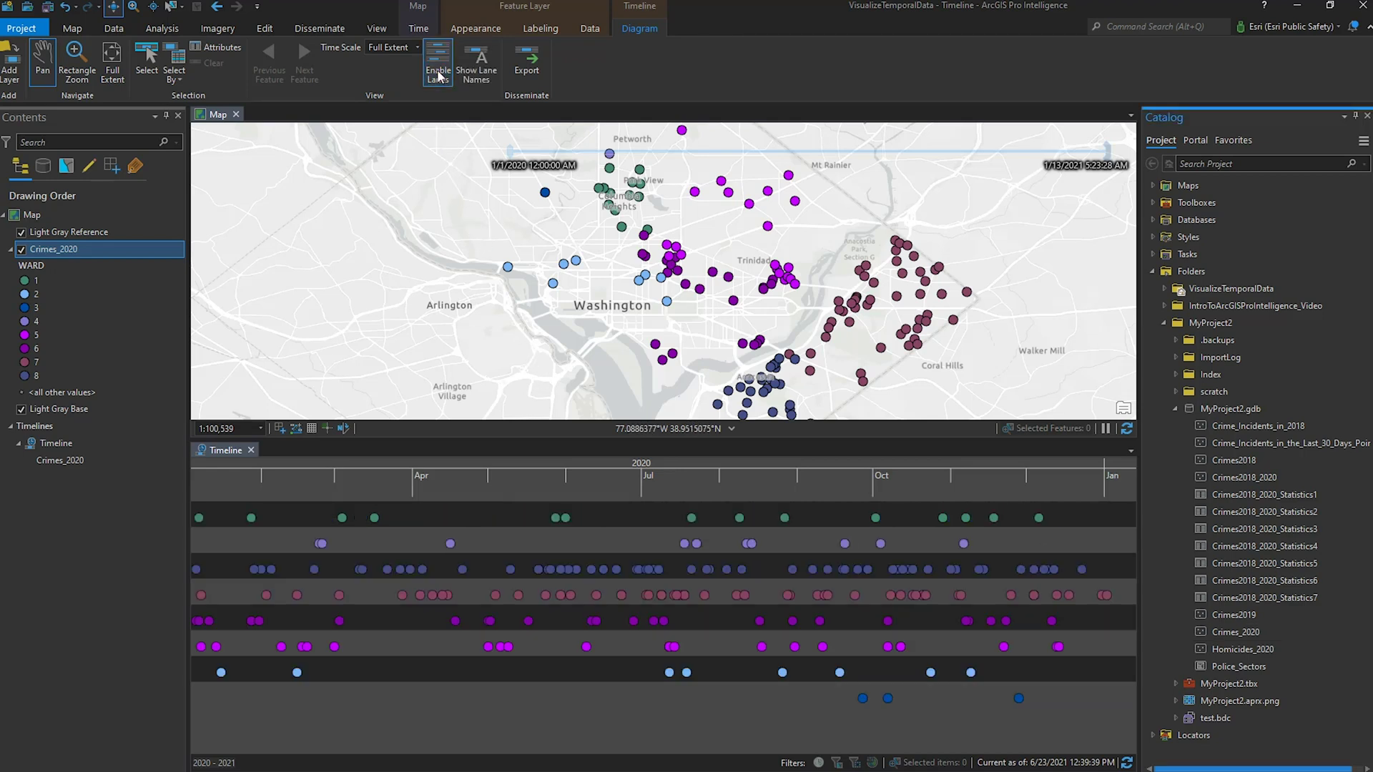
{"action": "left_click", "coordinate": [473, 73]}
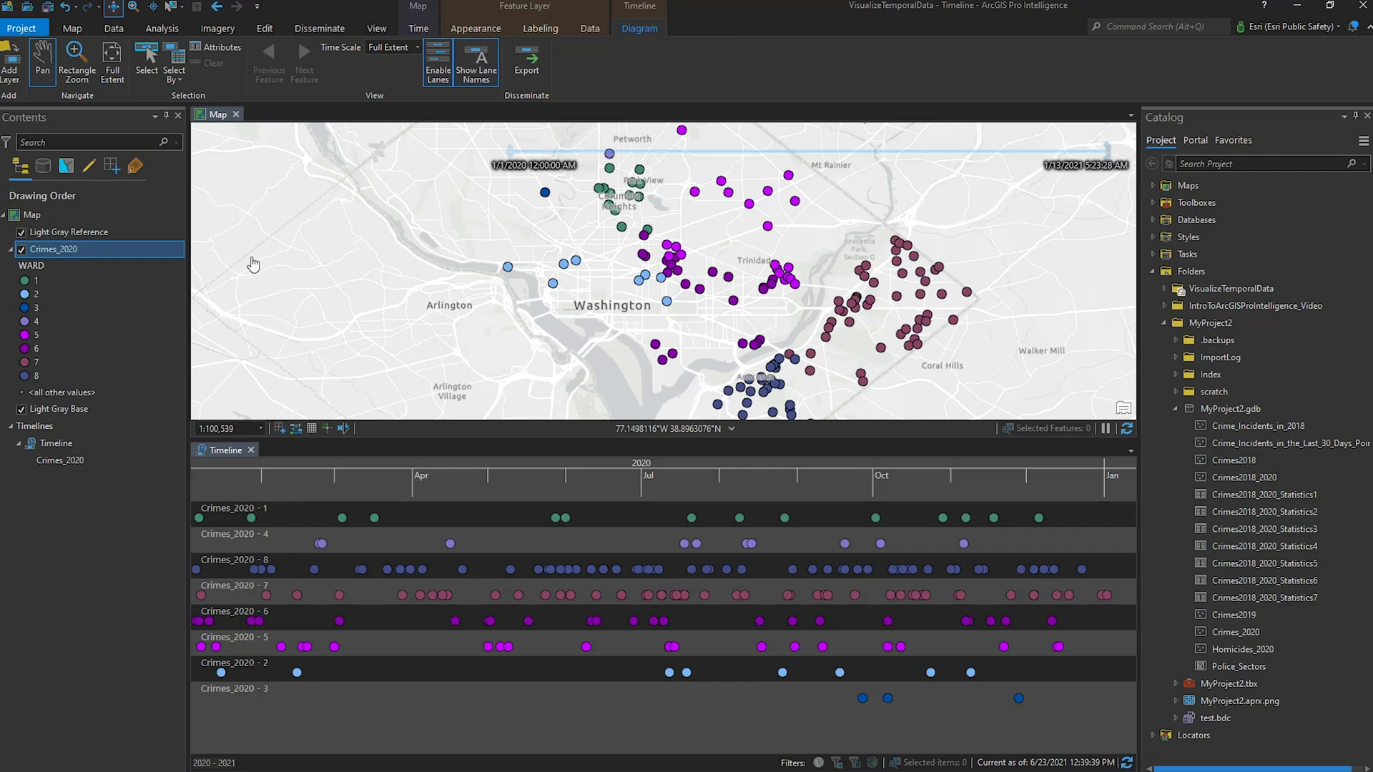
{"action": "left_click", "coordinate": [149, 72]}
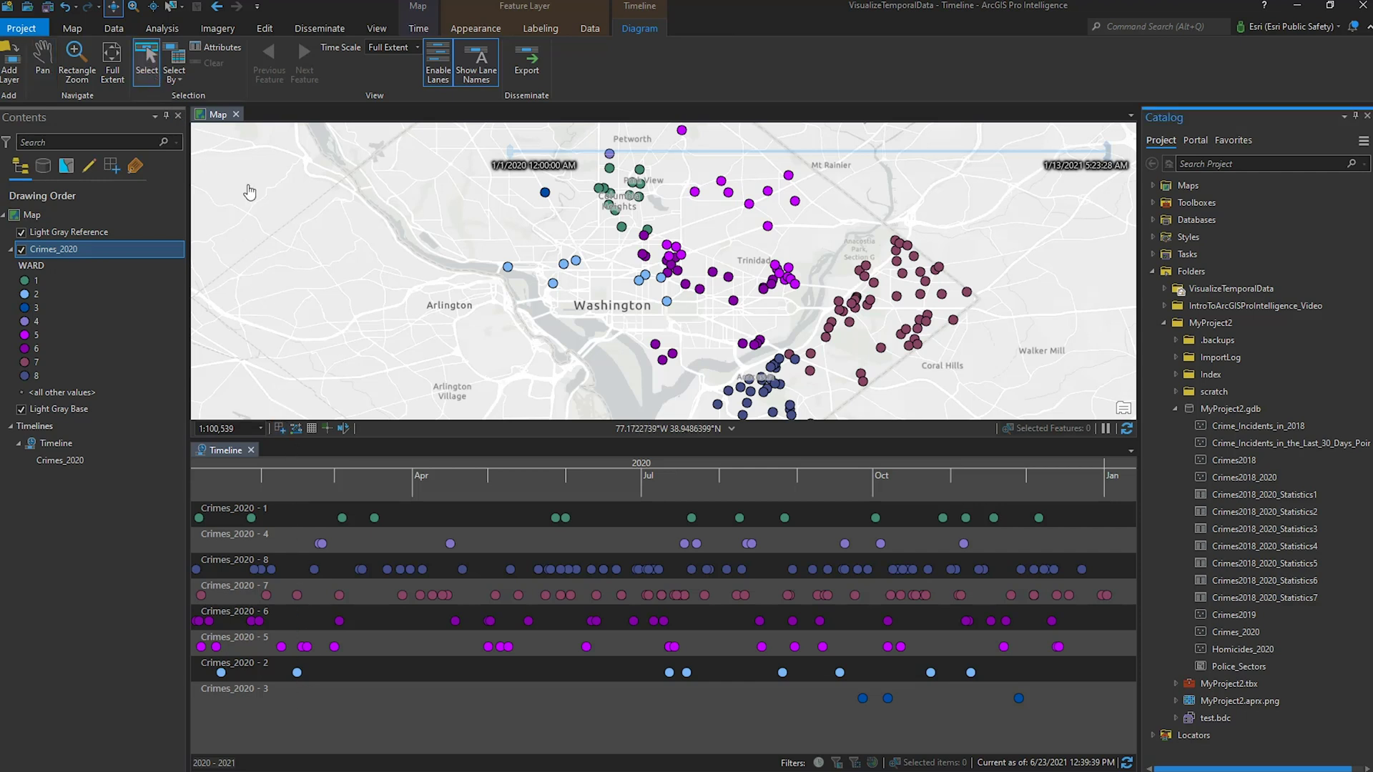
{"action": "left_click_drag", "start_coordinate": [645, 476], "coordinate": [723, 708]}
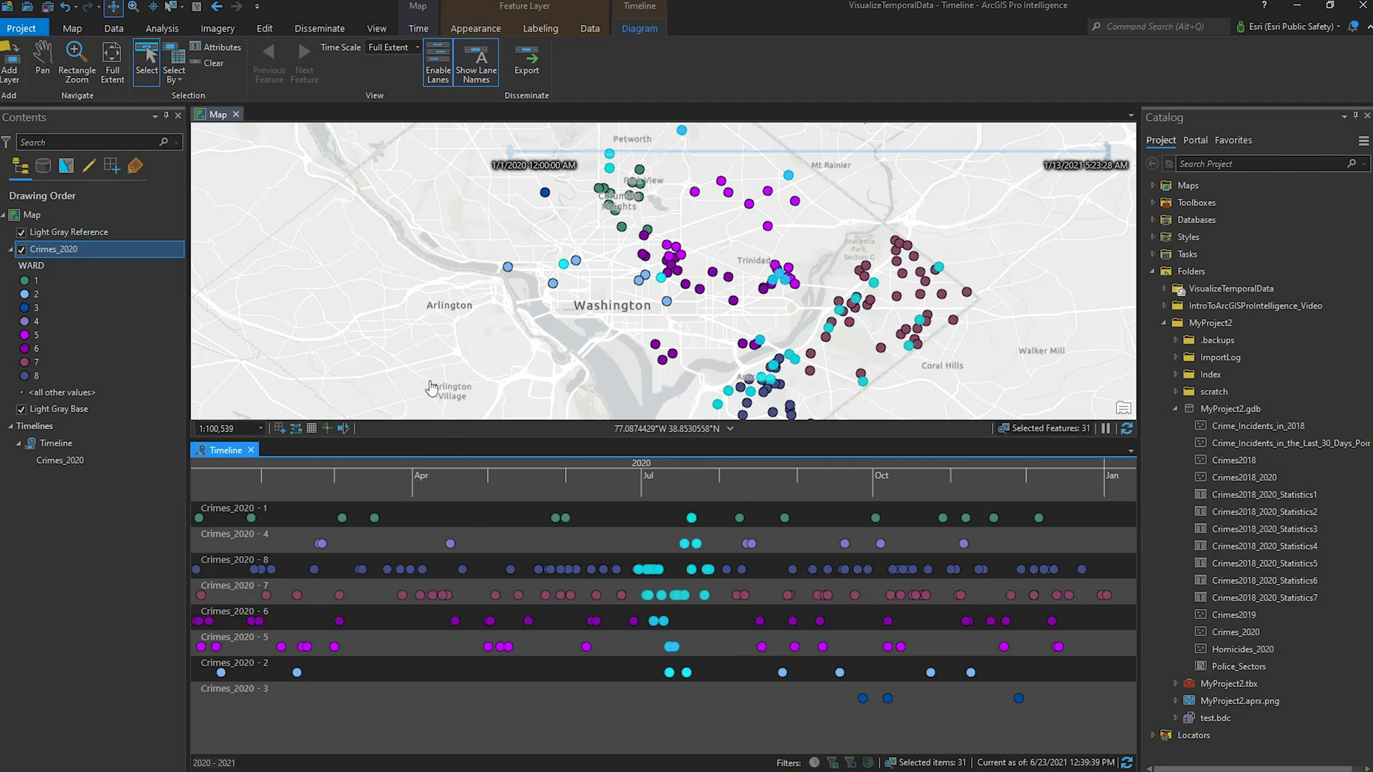
- Clear the selection and select the 170 gun homicides by attributes with METHOD = GUN
{"action": "left_click", "coordinate": [213, 63]}
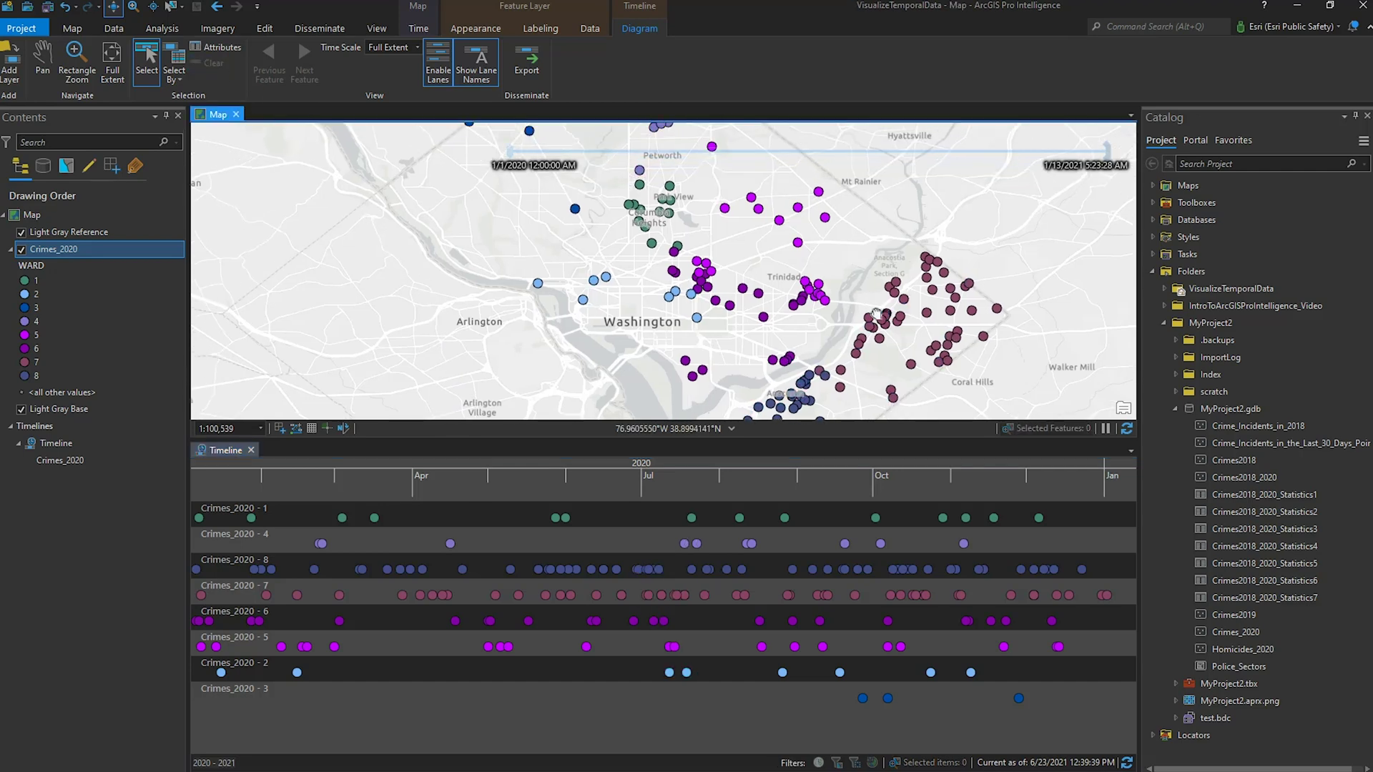
{"action": "left_click", "coordinate": [174, 80]}
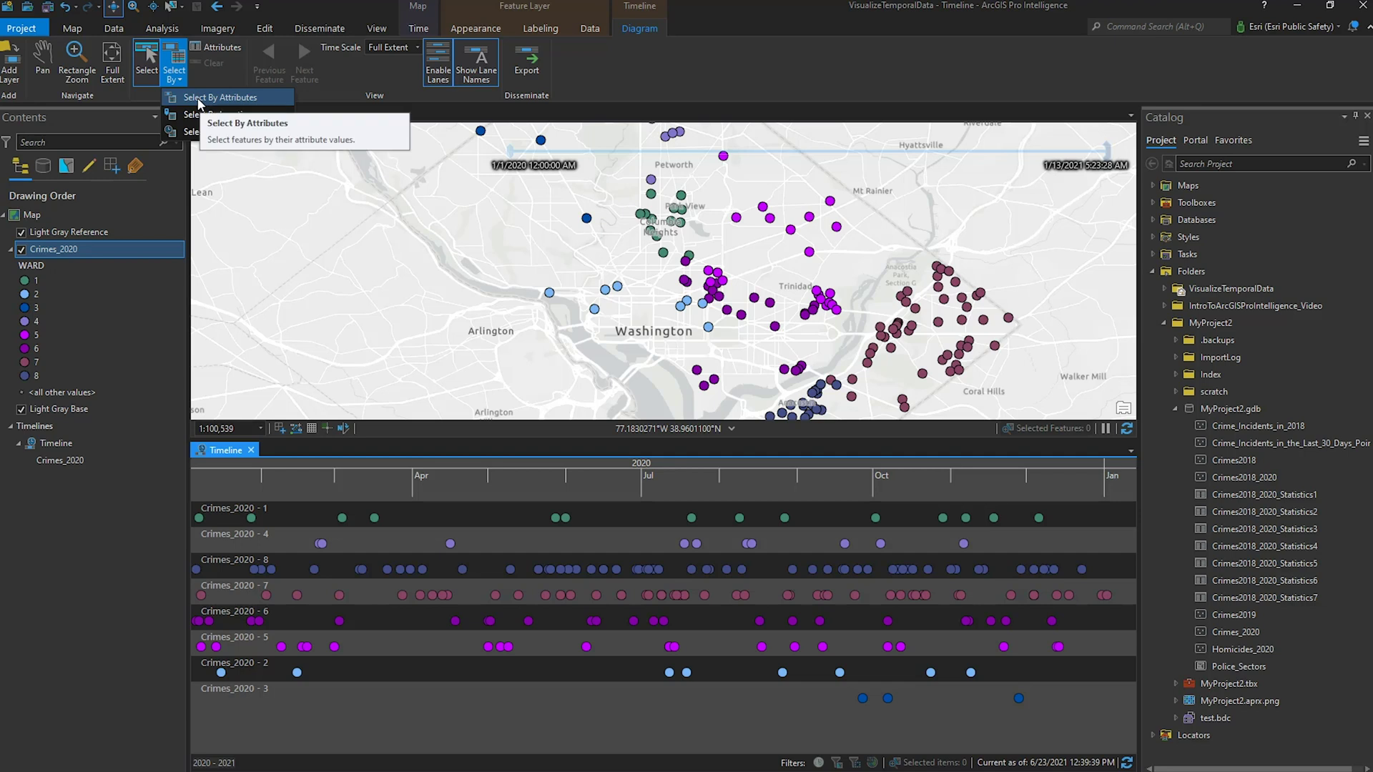
{"action": "left_click", "coordinate": [199, 105]}
{"action": "left_click", "coordinate": [816, 262]}
{"action": "left_click", "coordinate": [690, 327]}
{"action": "left_click", "coordinate": [729, 347]}
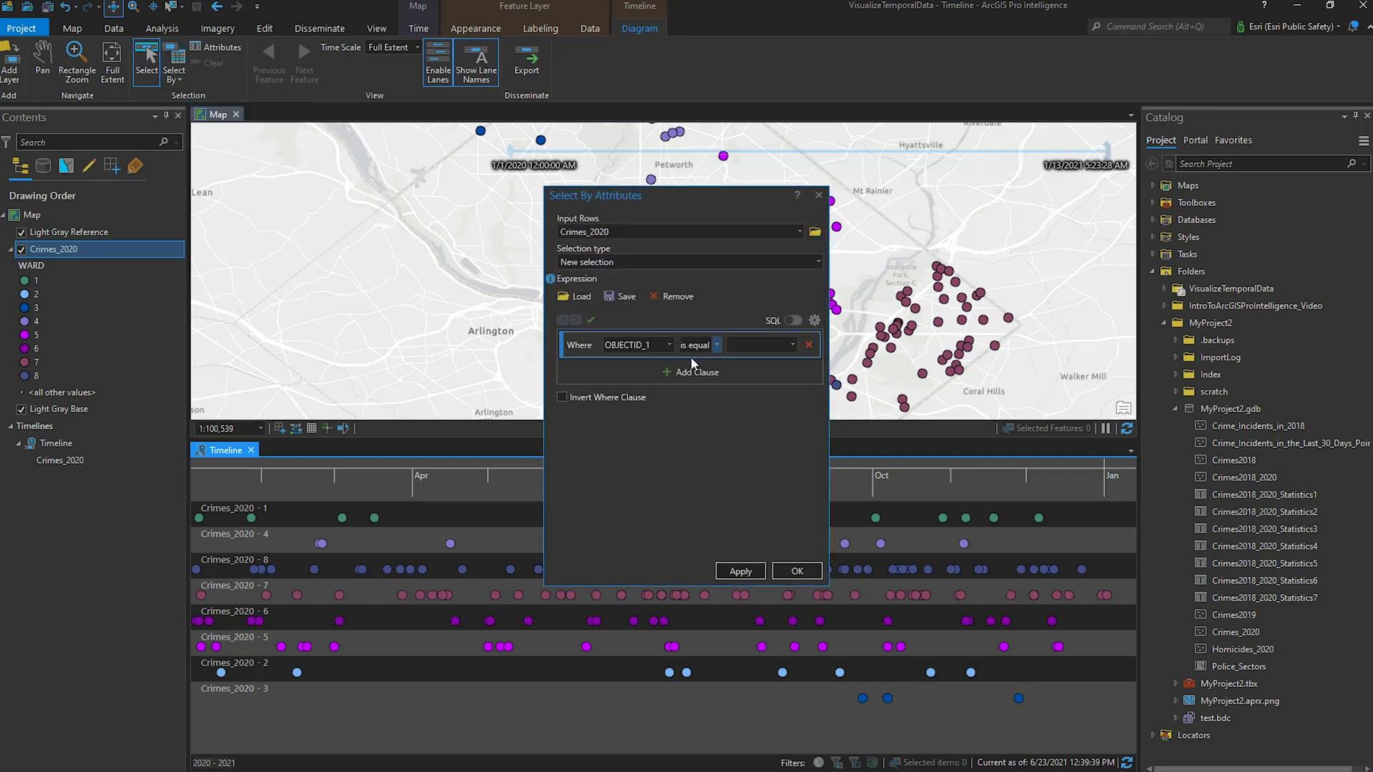
{"action": "left_click", "coordinate": [627, 420]}
{"action": "left_click", "coordinate": [793, 345]}
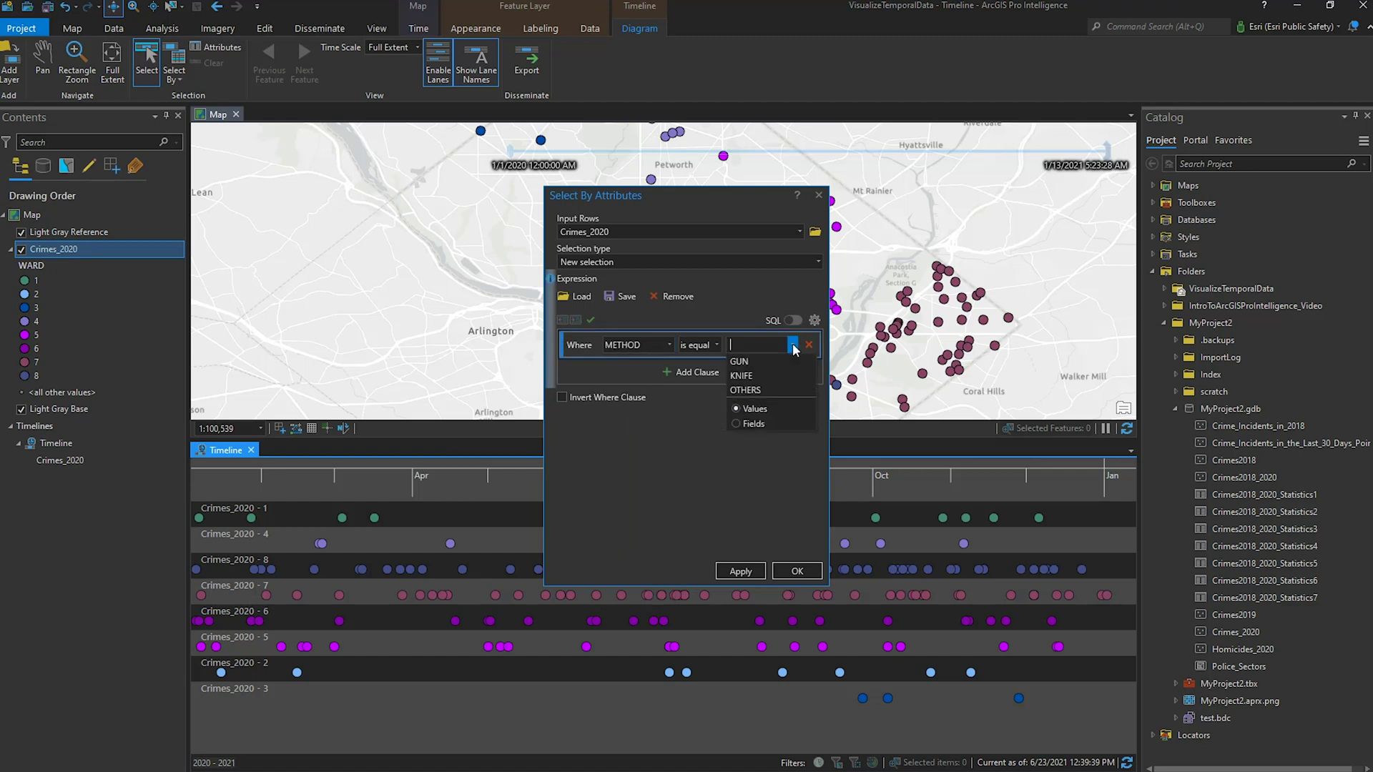
{"action": "left_click", "coordinate": [744, 379]}
{"action": "left_click", "coordinate": [740, 573]}
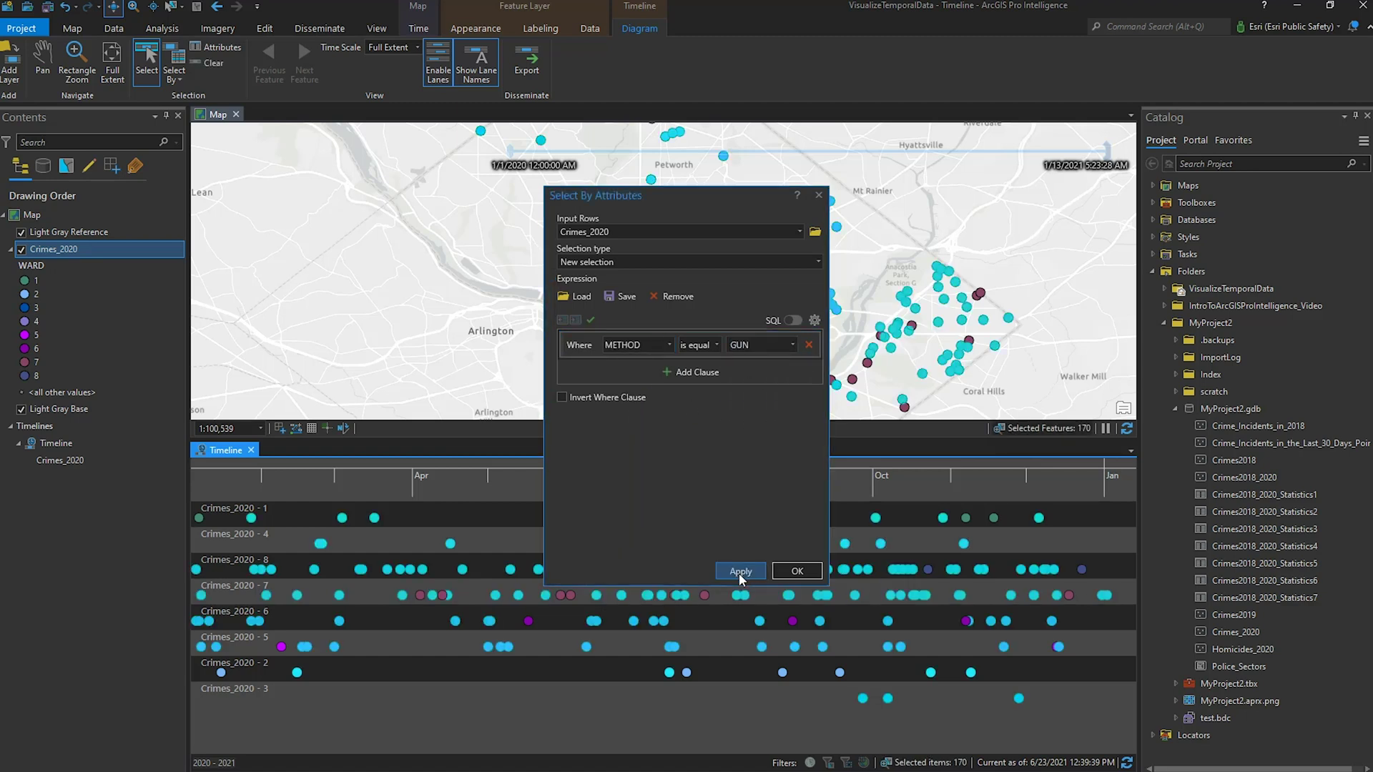
- Change the query value to KNIFE to select the 9 knife homicides
{"action": "left_click", "coordinate": [792, 345]}
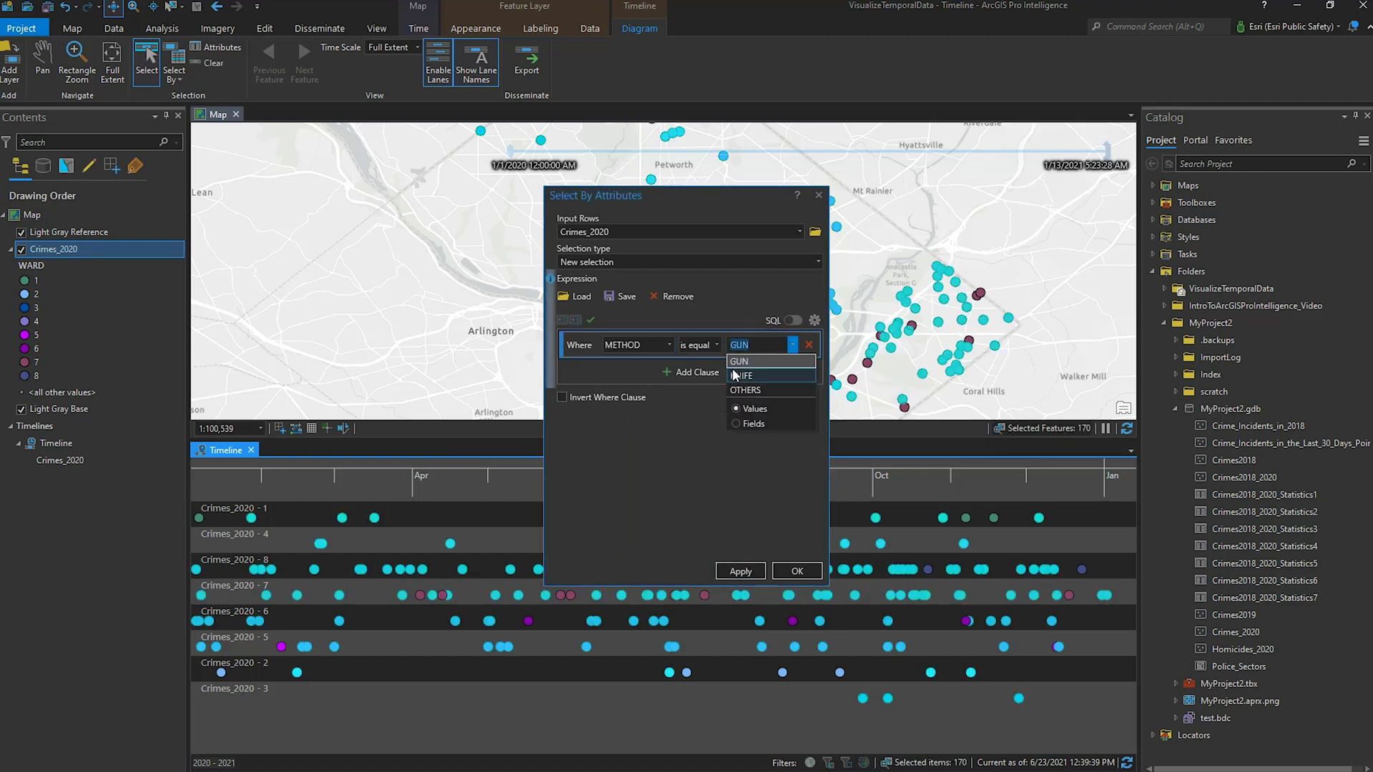
{"action": "left_click", "coordinate": [744, 375]}
{"action": "left_click", "coordinate": [741, 572]}
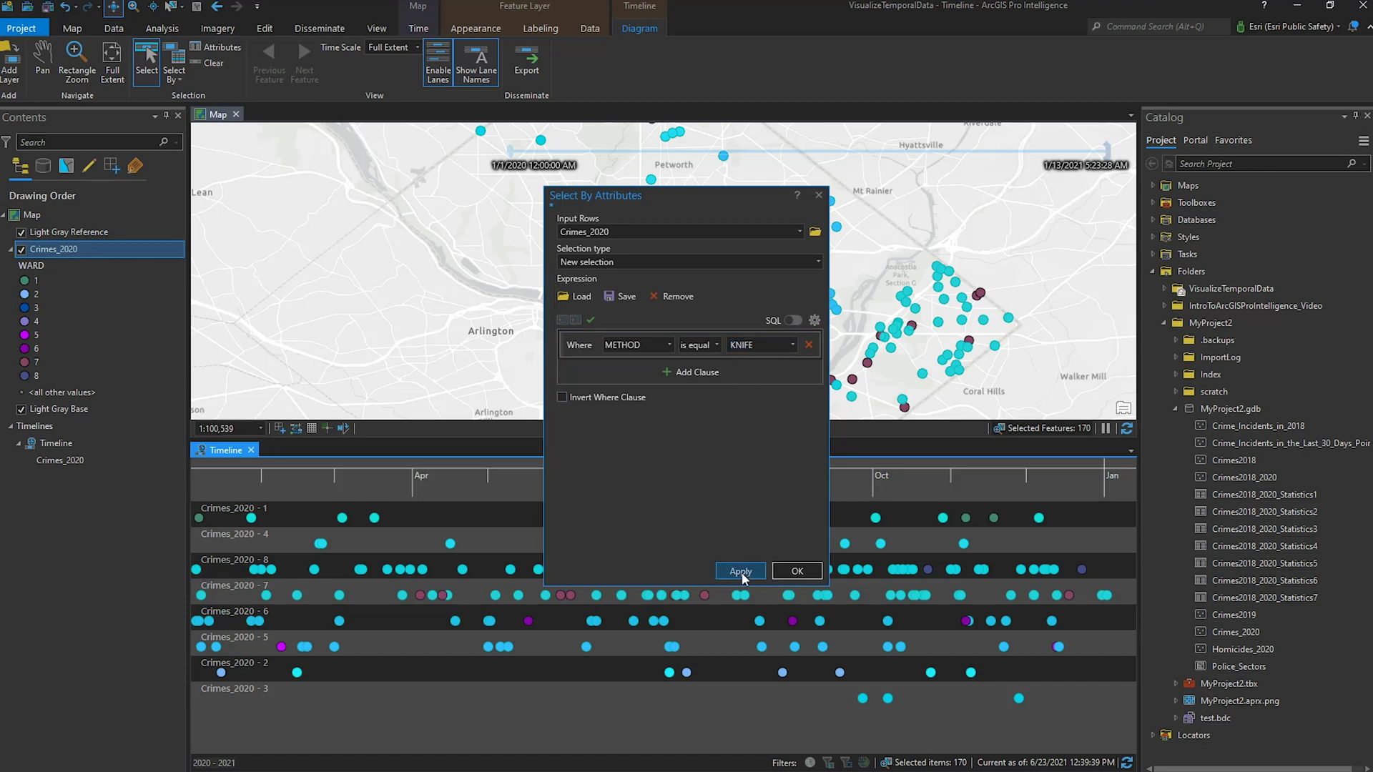
{"action": "left_click", "coordinate": [792, 572]}
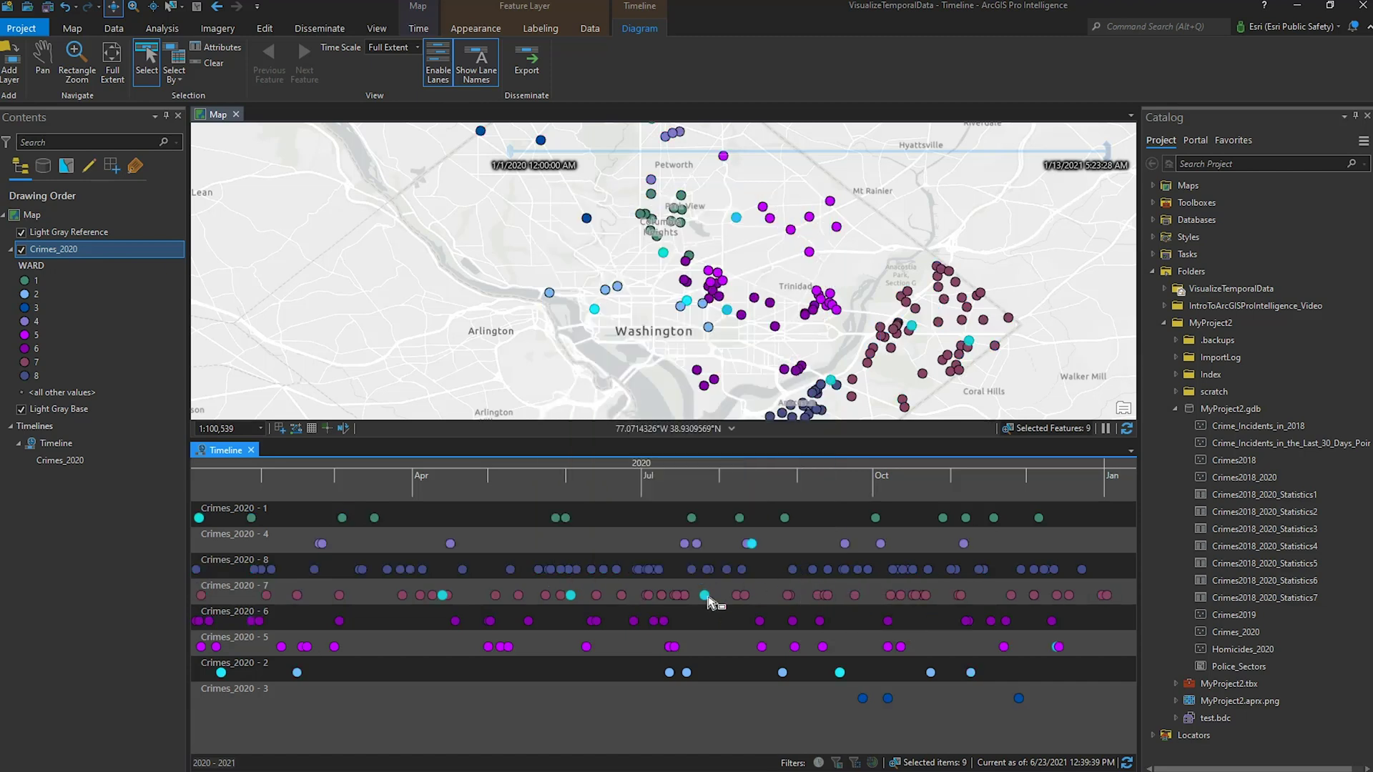